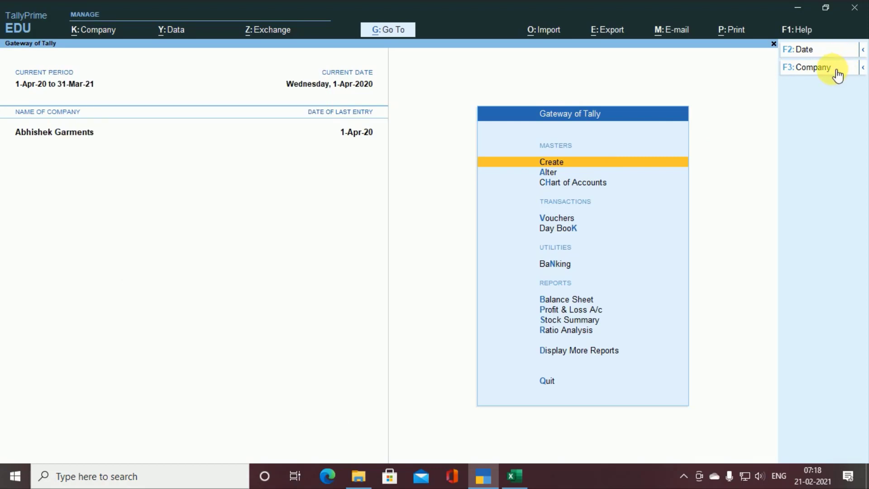
Switch to the tally real work workbook in Excel and review the transactions, including the goods bought on credit from Shakti Garments Agency
click(513, 475)
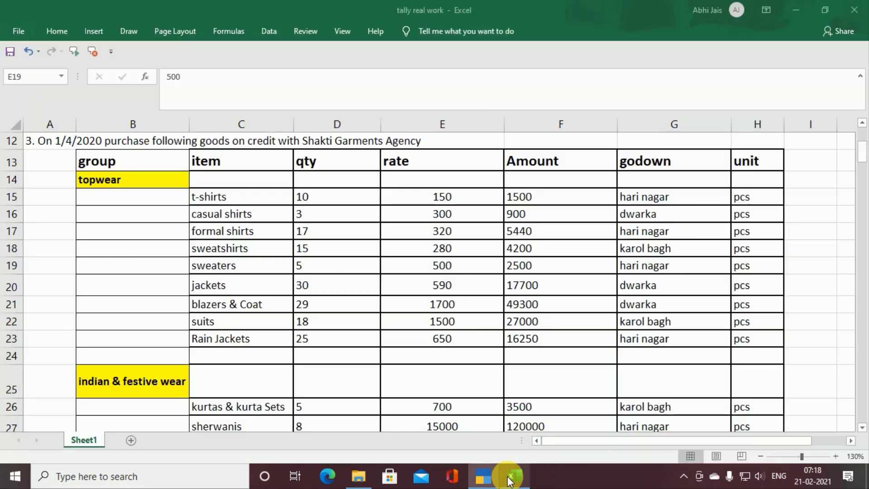
scroll(230, 273, up, 2)
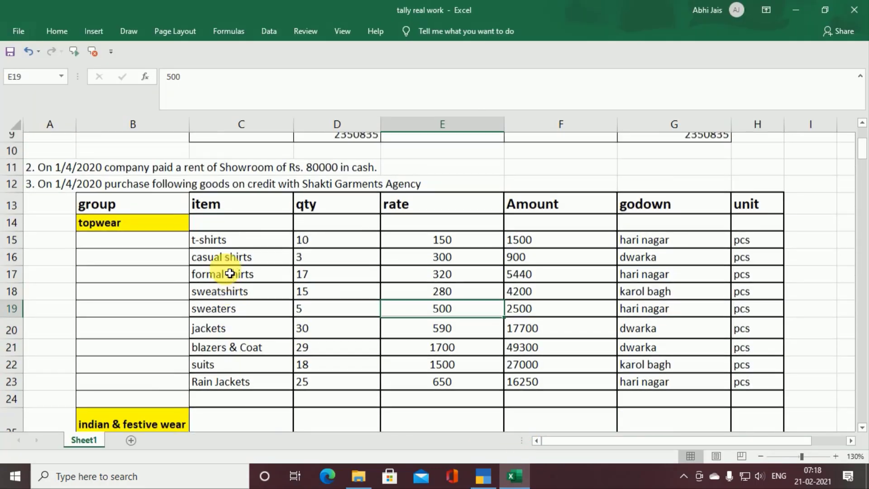
scroll(229, 272, up, 2)
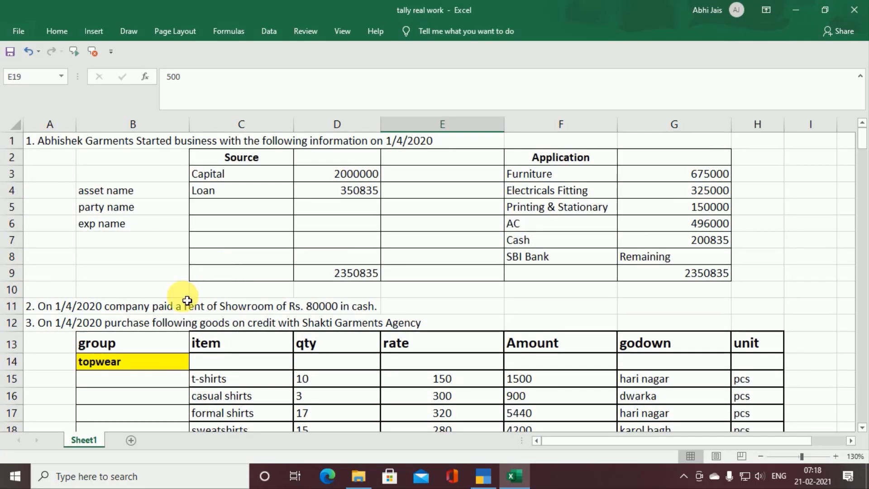
scroll(50, 343, down, 1)
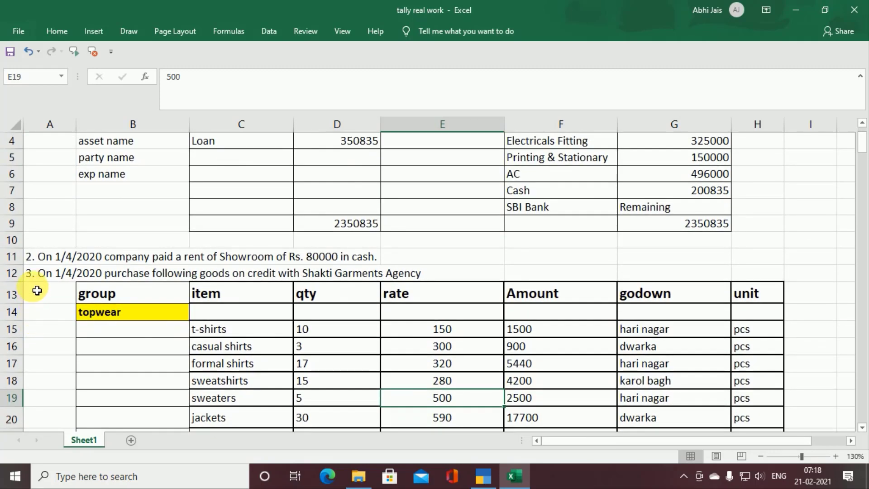
scroll(37, 290, down, 1)
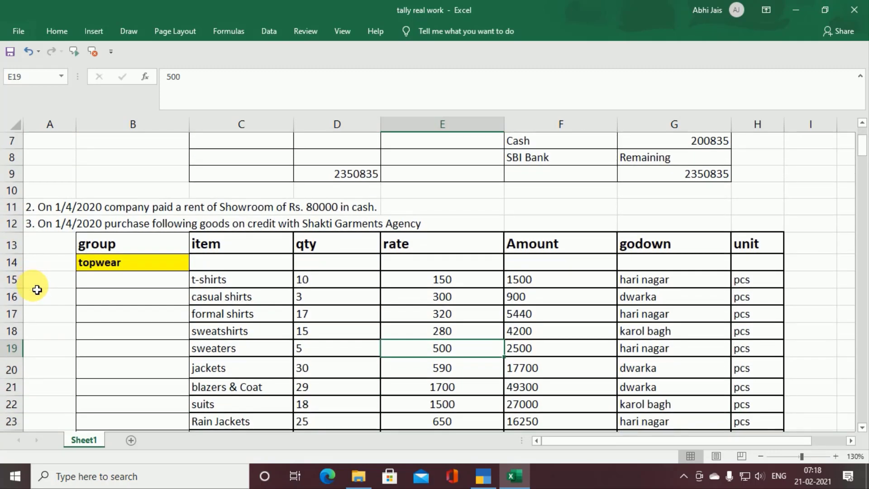
scroll(37, 291, down, 1)
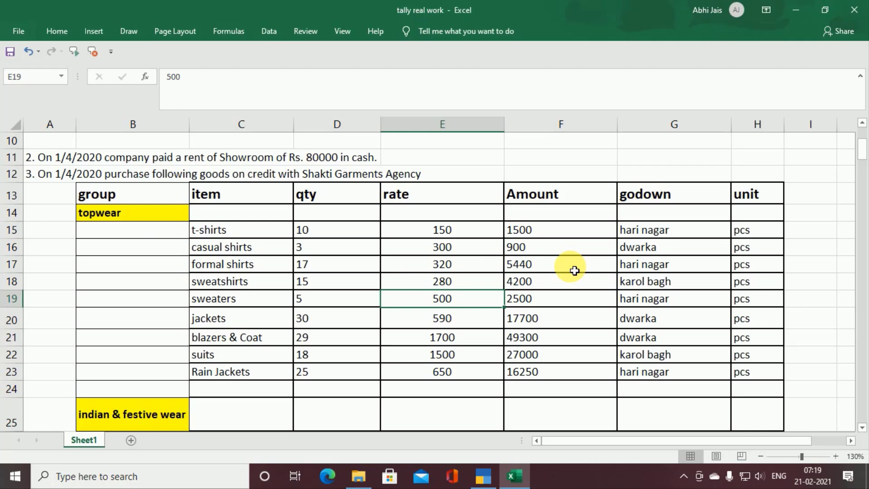
click(479, 477)
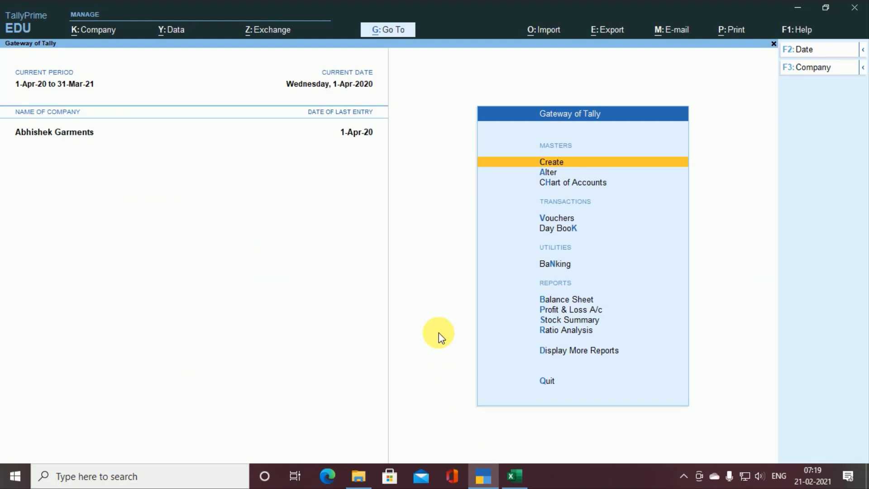
key(Return)
key(Down)
key(Down)
key(Down)
key(Down)
key(Down)
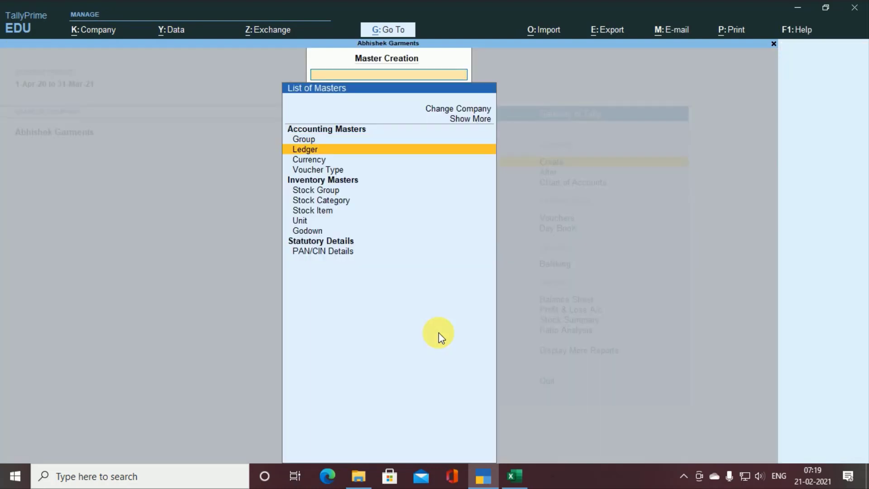
key(Down)
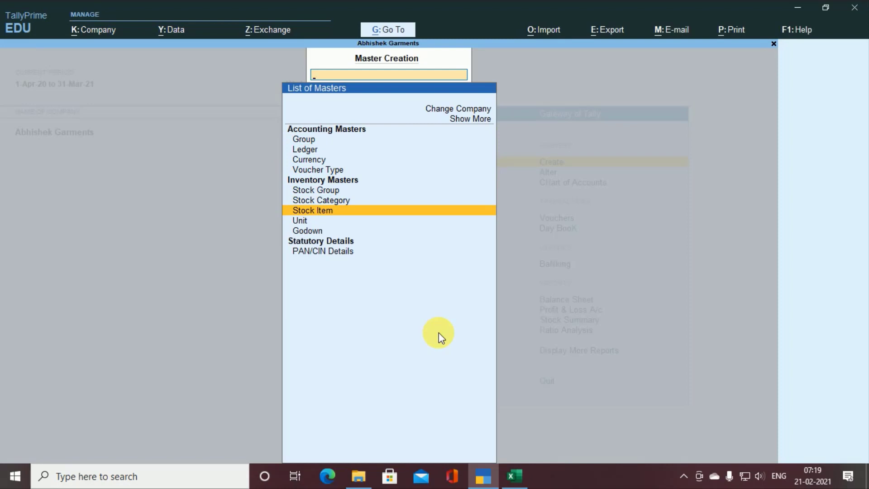
key(Return)
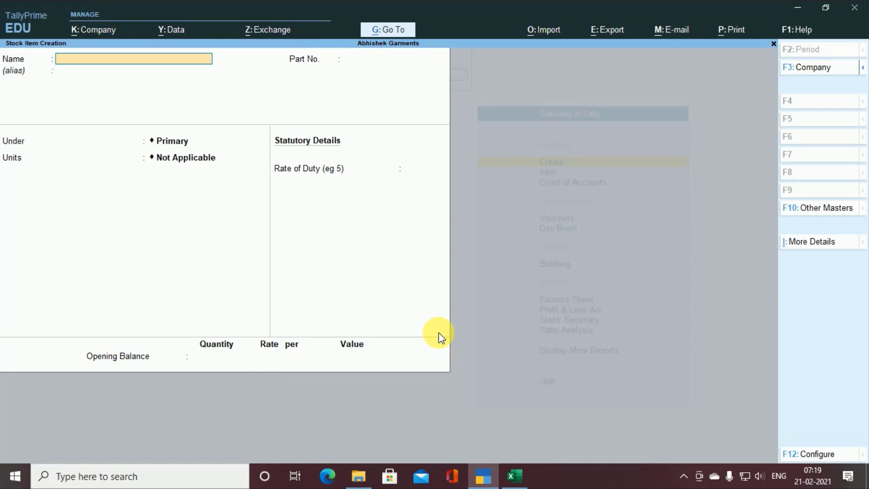
key(Escape)
key(y)
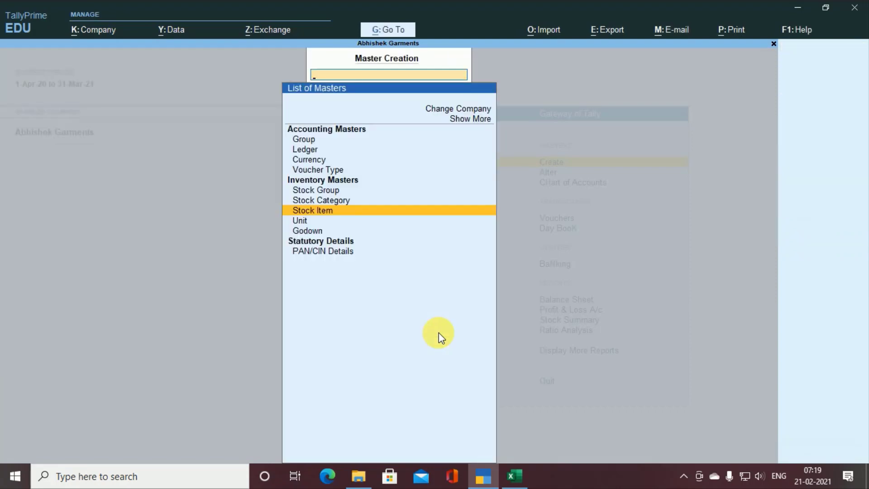
key(XF86AudioMute)
key(Escape)
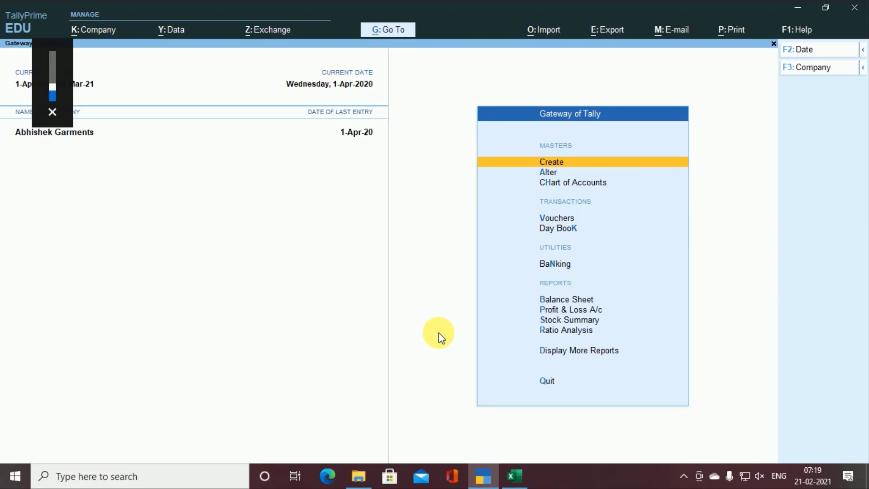
Check the godown names in the Excel purchase list, and create a new godown named Hari Nagar under Primary in TallyPrime
key(alt+Tab)
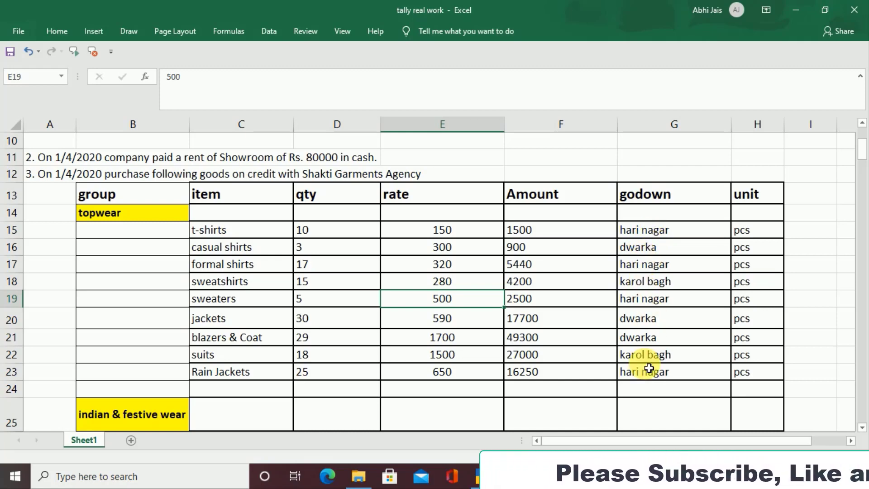
key(alt+Tab)
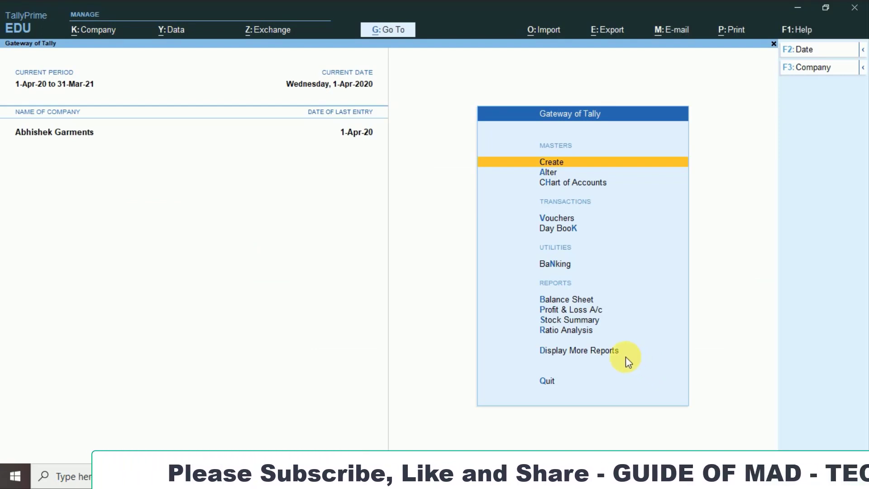
key(Return)
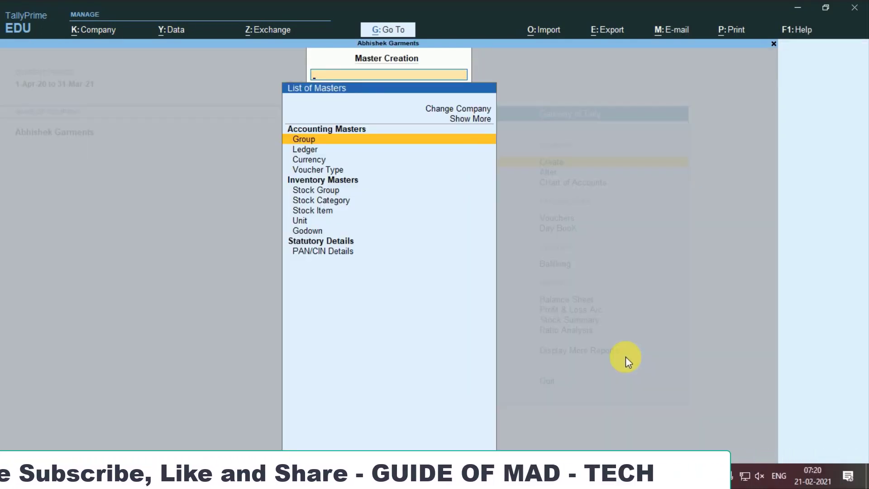
key(Down)
key(Down)
key(Down)
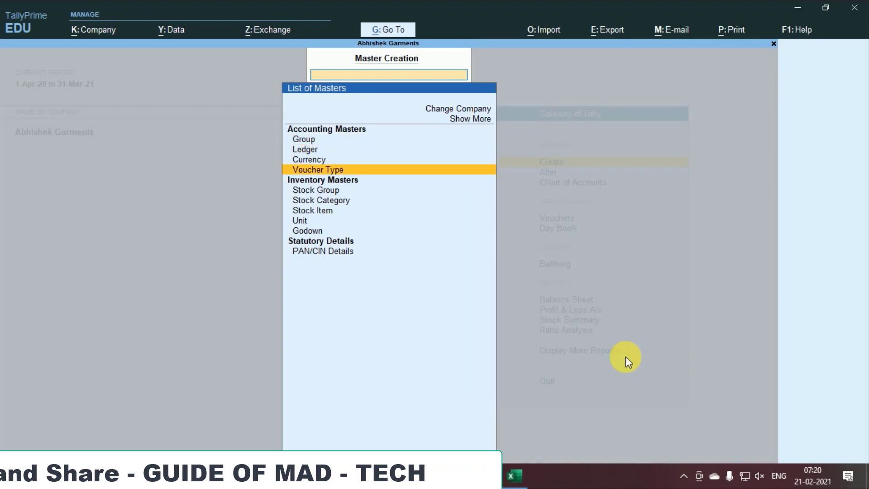
key(Down)
key(Down)
key(Down)
key(Down)
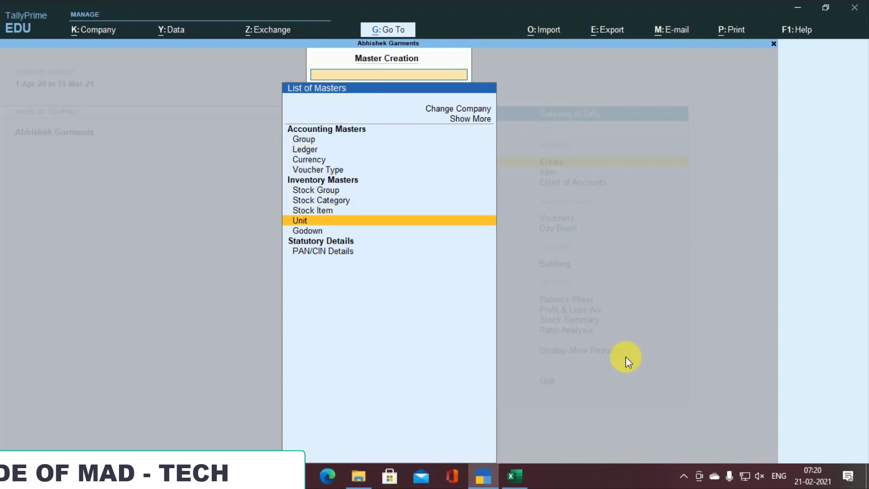
key(Down)
key(Return)
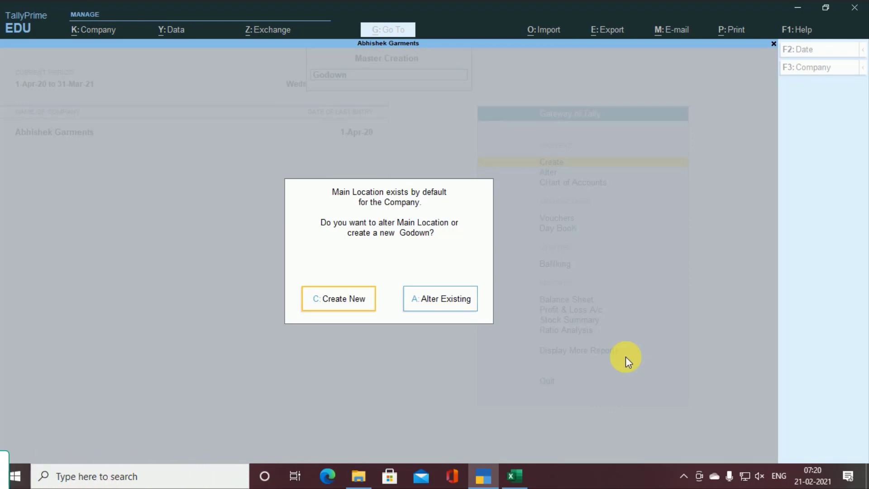
key(c)
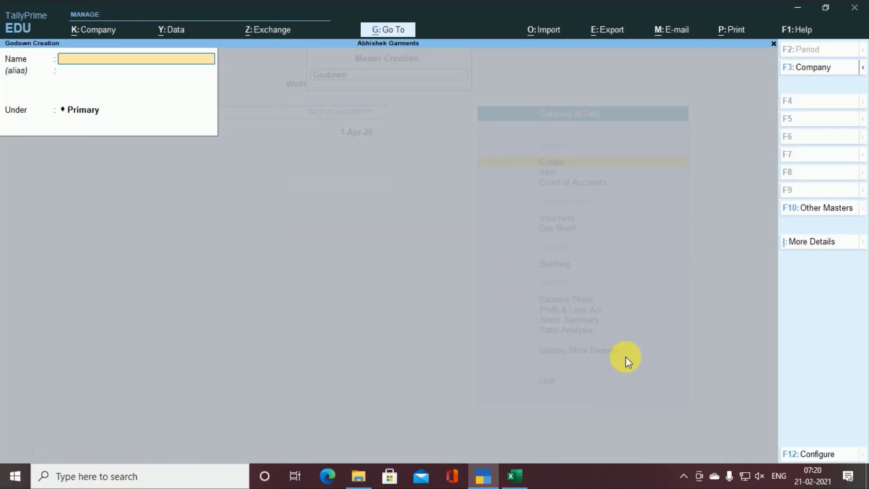
key(alt+Tab)
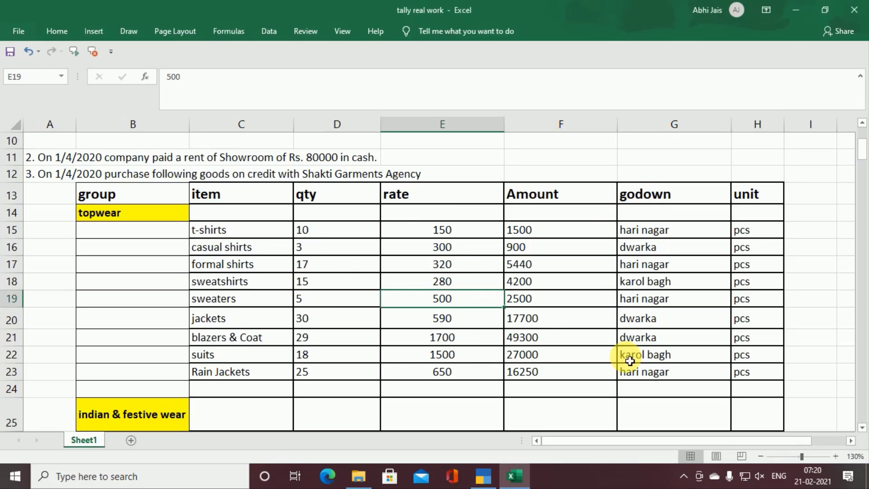
key(alt+Tab)
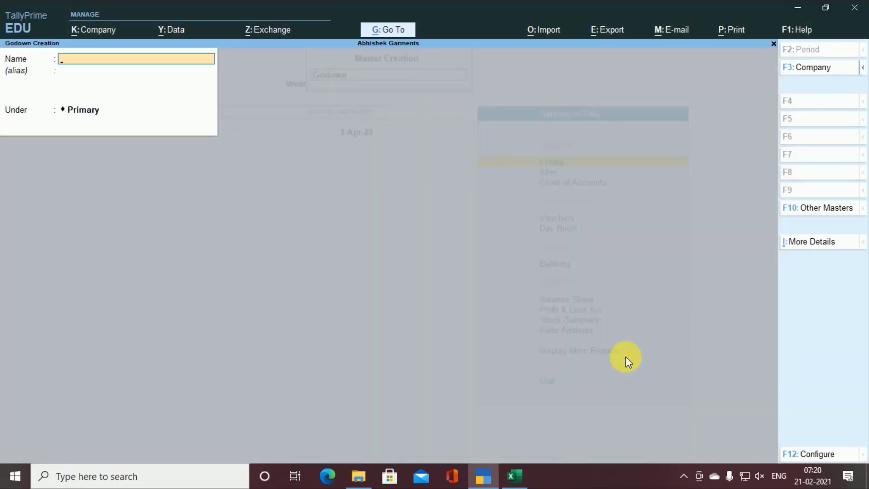
text(Hari Nagar)
key(Return)
key(Return)
key(Return)
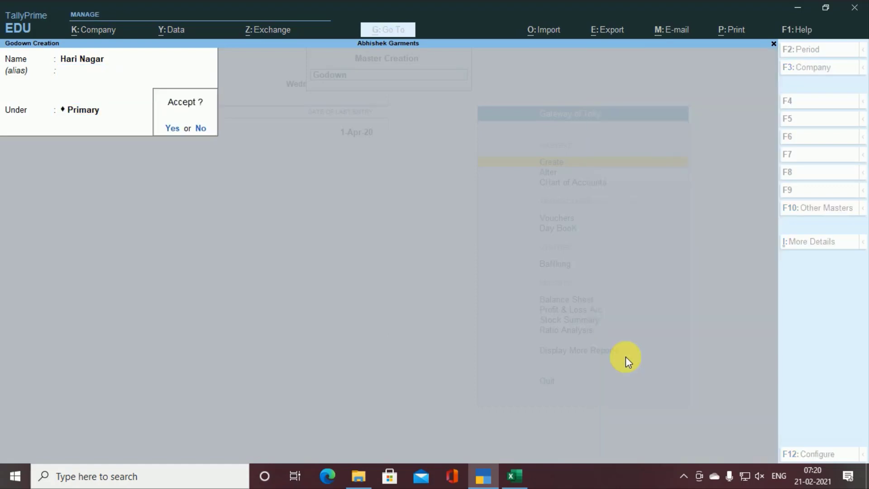
key(Return)
Create a second godown named Karol bagh under Primary and save it
text(K)
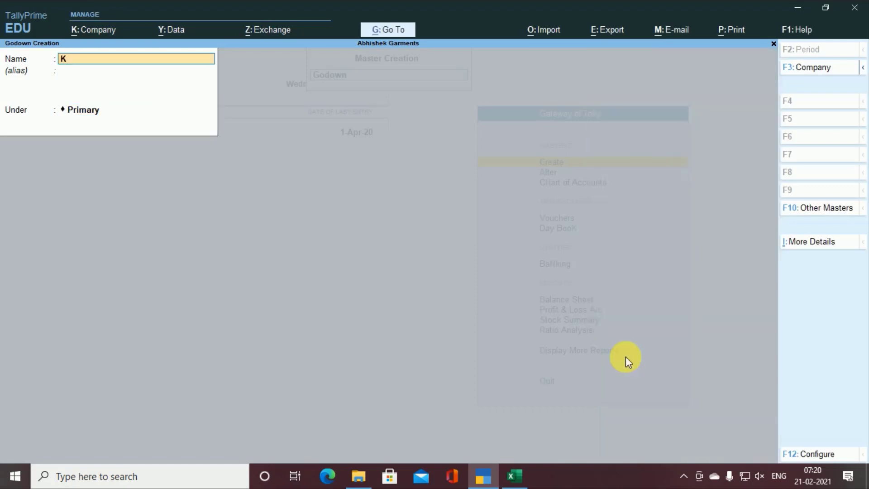
text(arol bagh)
key(Return)
key(Return)
key(Return)
key(Return)
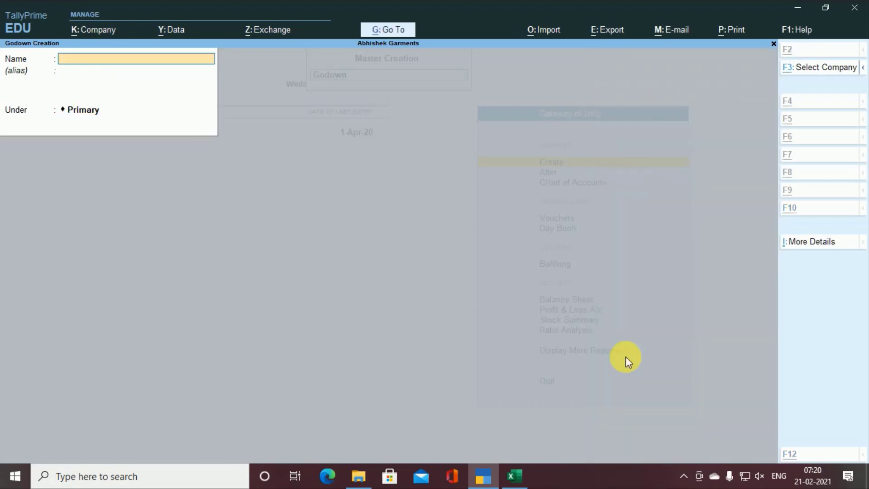
Create a third godown named Dwarka under Primary after checking the Excel list, and leave godown creation
key(alt+Tab)
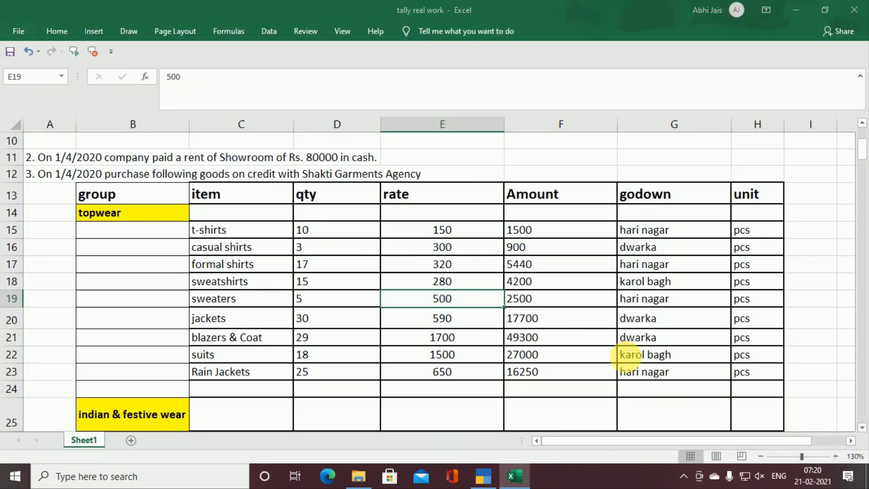
key(alt+Tab)
text(D)
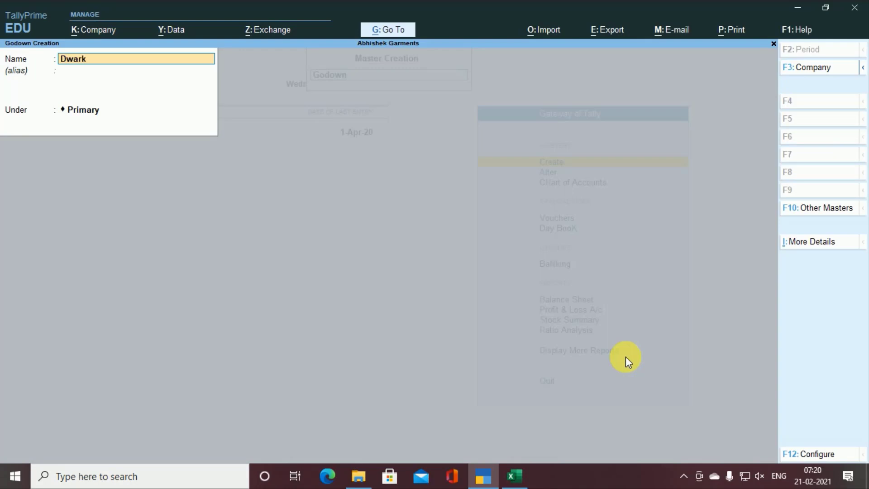
text(warka)
key(Return)
key(Return)
key(Return)
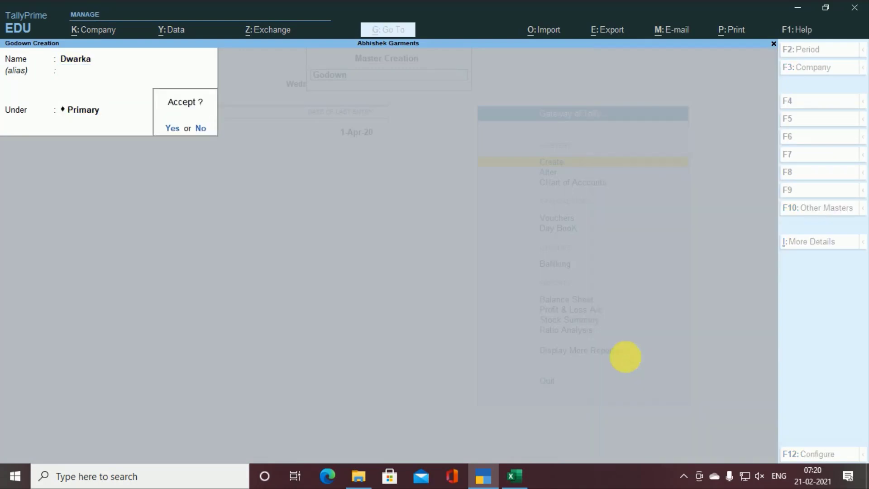
key(Return)
key(Escape)
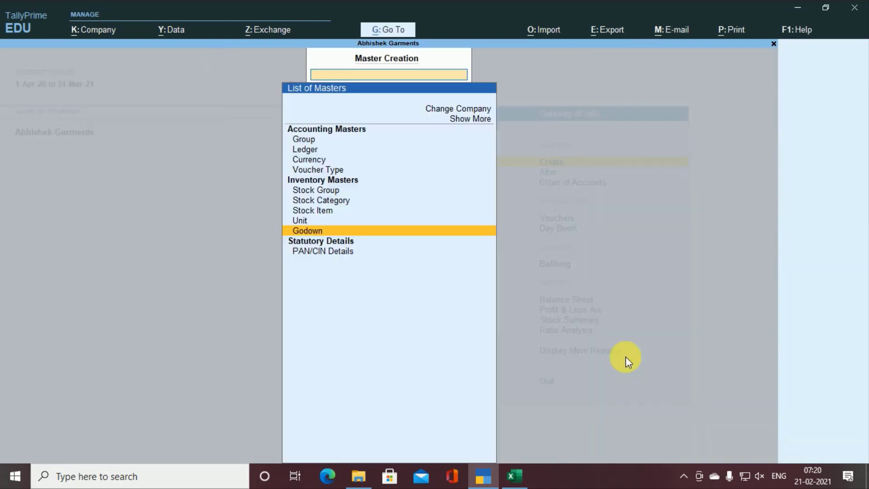
Review the group and unit columns of the Excel purchase list, and open stock group creation in TallyPrime
key(alt+Tab)
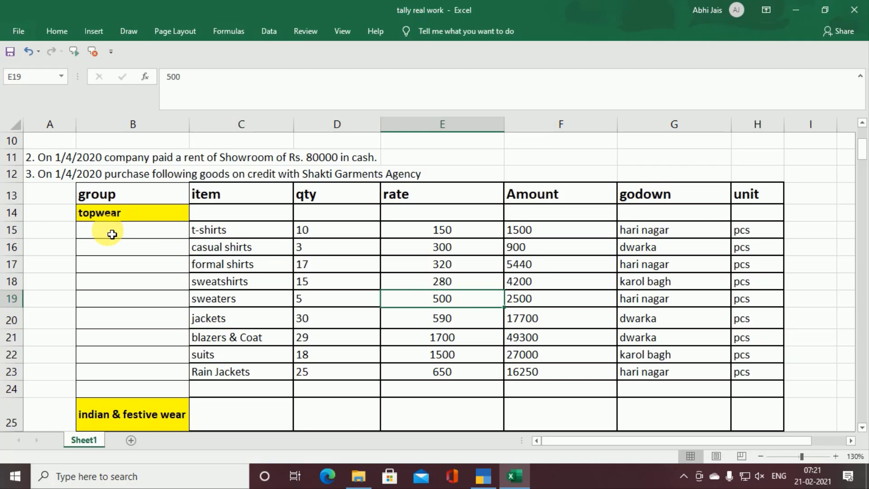
drag(757, 193, 757, 372)
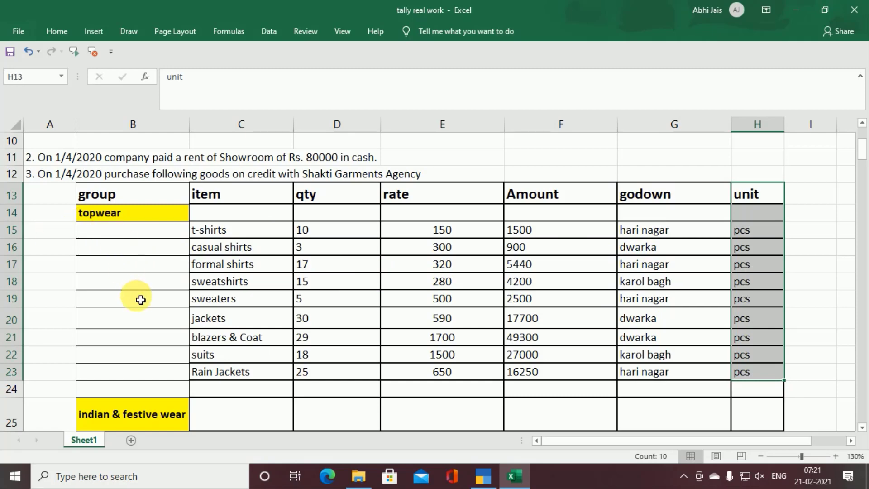
key(alt+Tab)
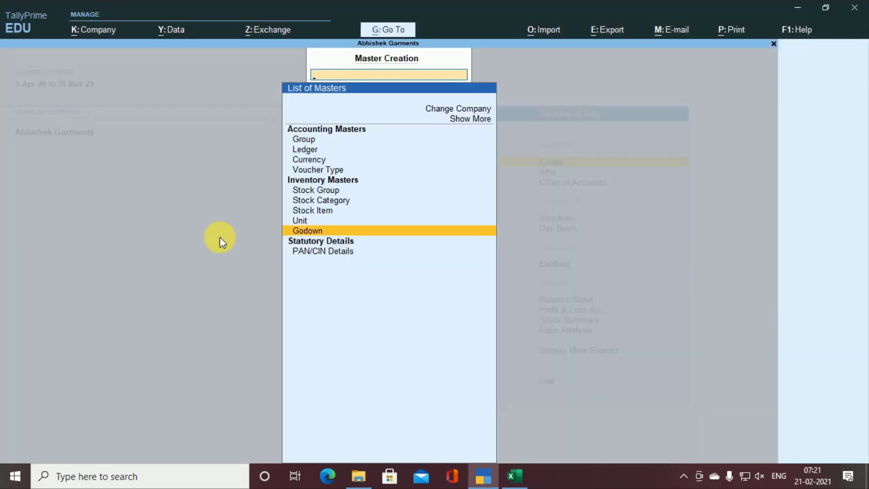
key(Up)
key(Up)
key(Up)
key(Up)
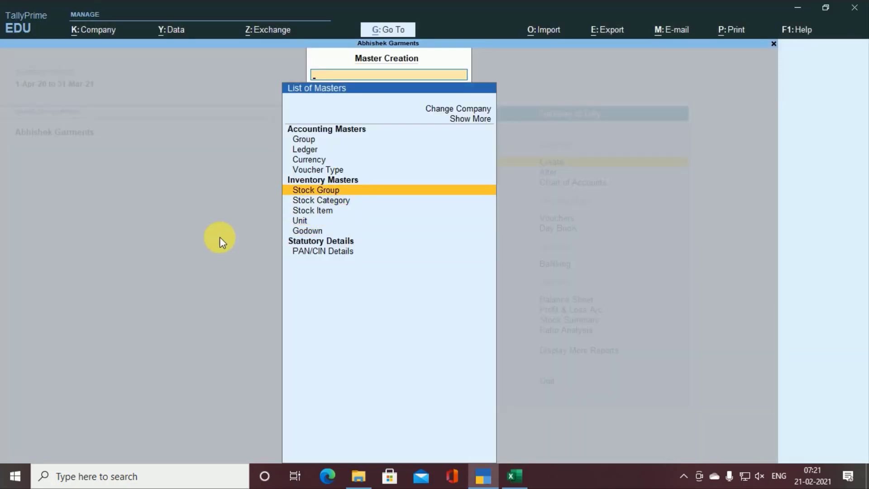
key(Return)
Check the first group name in Excel, and create the stock group Topwear under Primary in TallyPrime with item quantities added
key(alt+Tab)
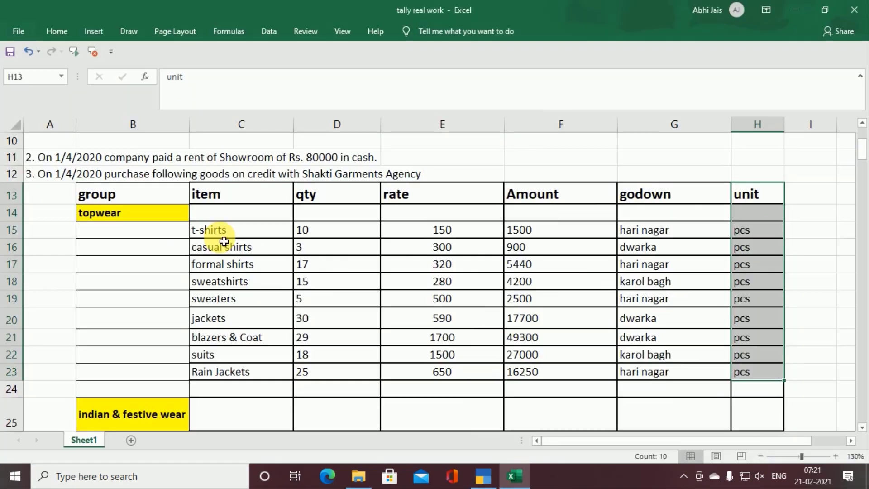
key(alt+Tab)
text(To)
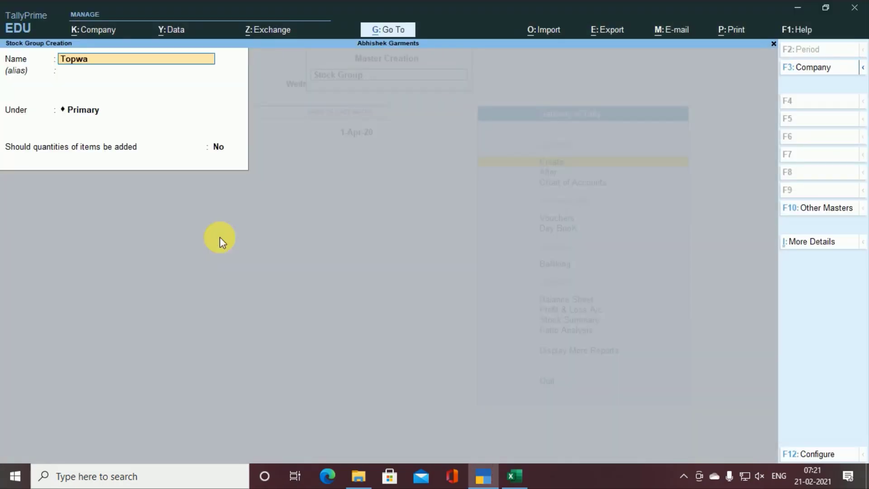
text(pwear)
key(Return)
key(Return)
key(Return)
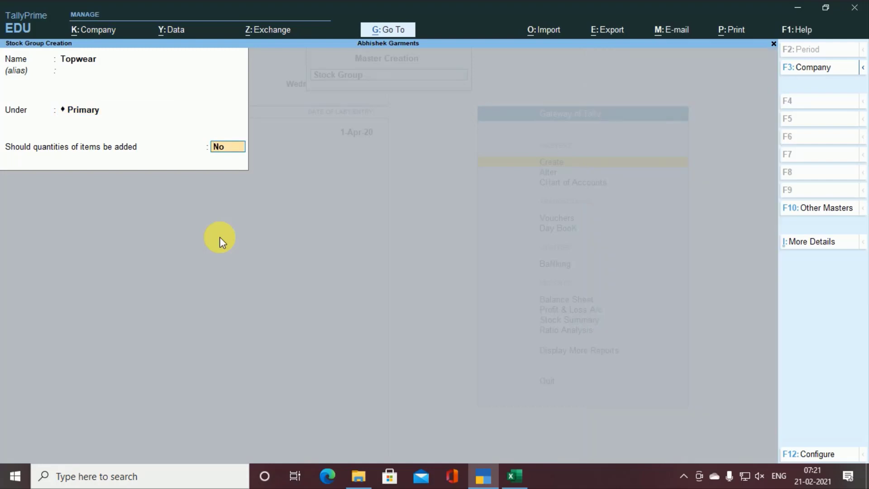
text(y)
key(Return)
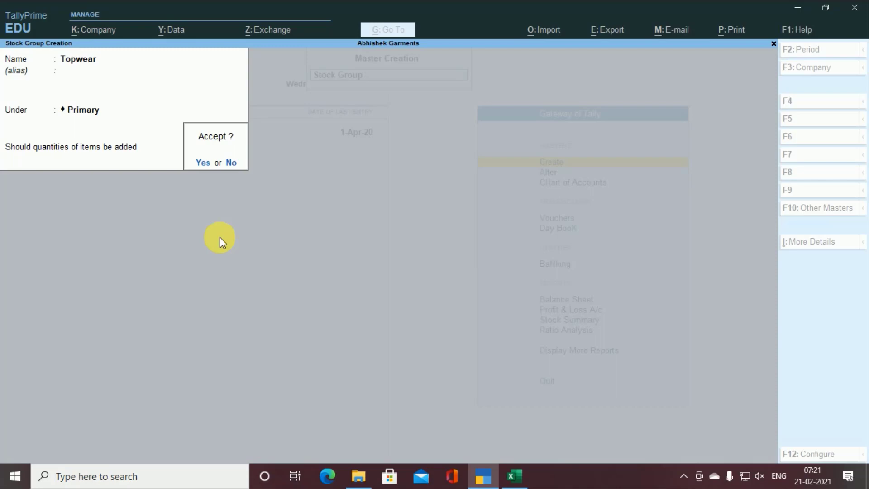
click(219, 237)
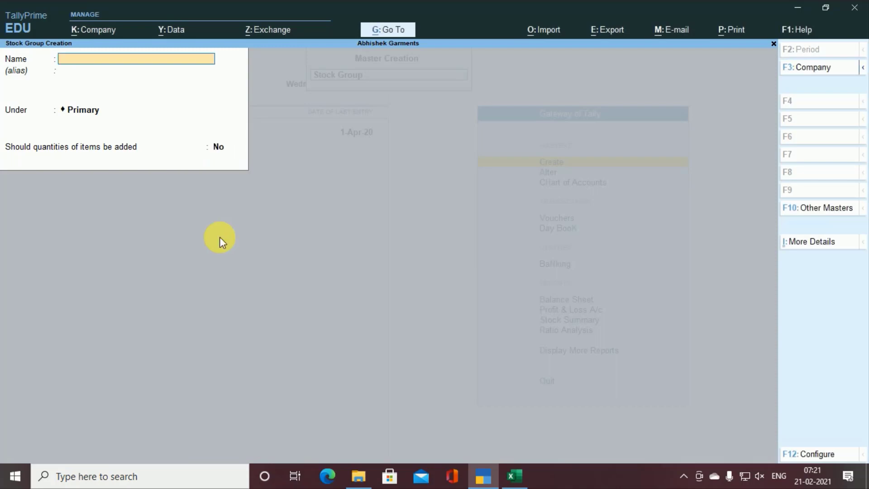
Switch to the Excel purchase list and copy the group name indian & festive wear
key(alt+Tab)
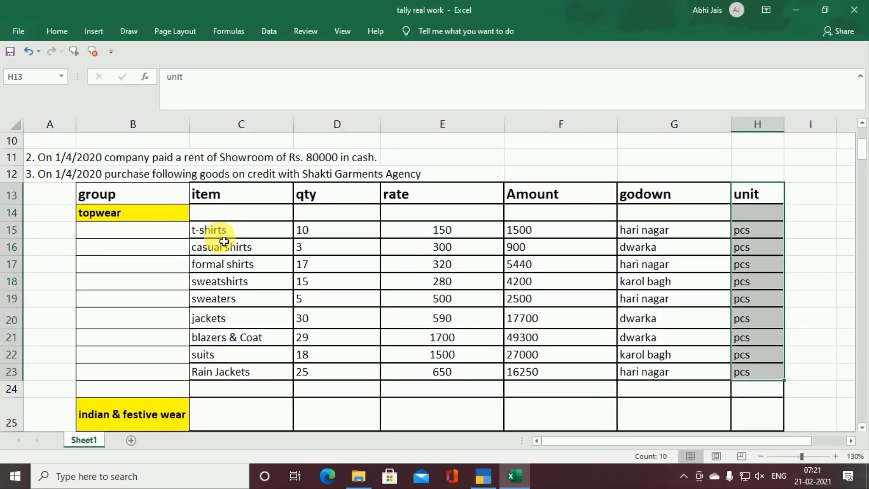
scroll(224, 240, down, 2)
click(92, 313)
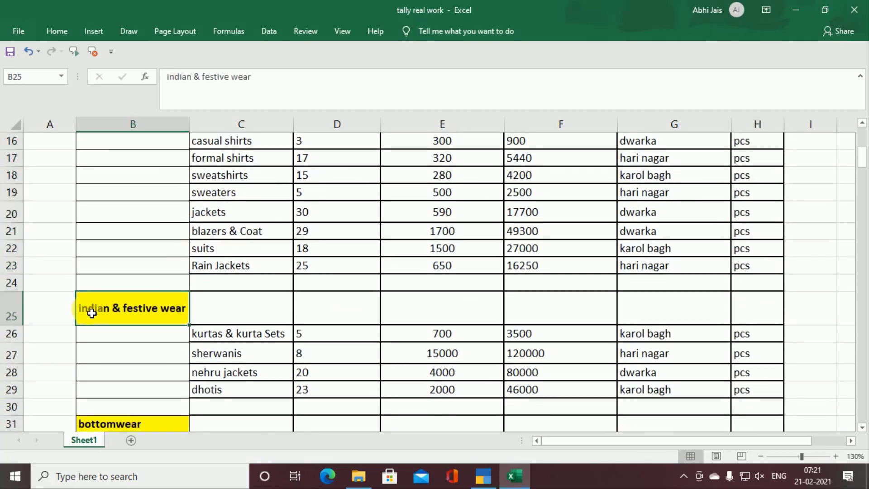
double_click(92, 313)
key(ctrl+a)
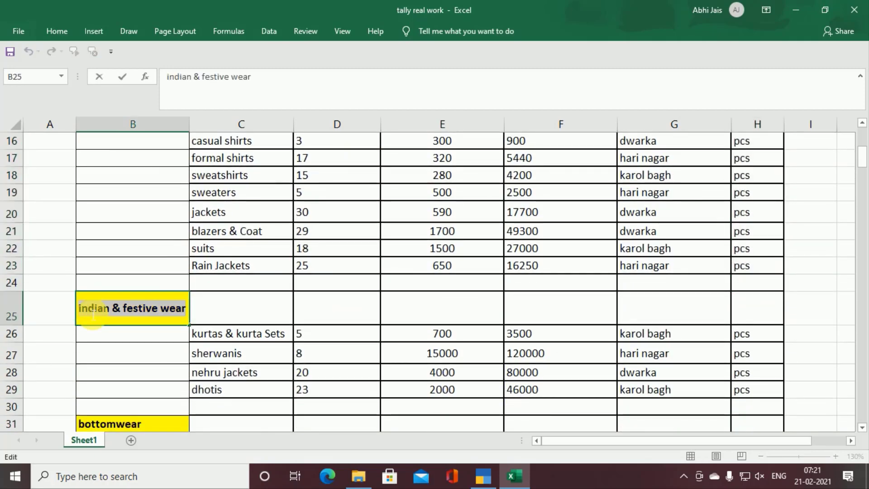
key(ctrl+c)
Create the stock group indian & festive wear under Primary in TallyPrime, with item quantities set to be added
key(alt+Tab)
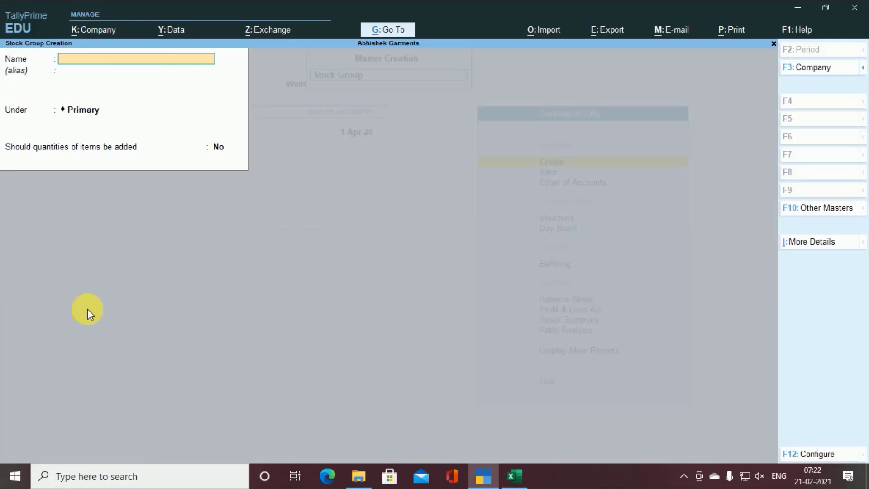
key(ctrl+v)
key(Return)
key(Return)
key(Return)
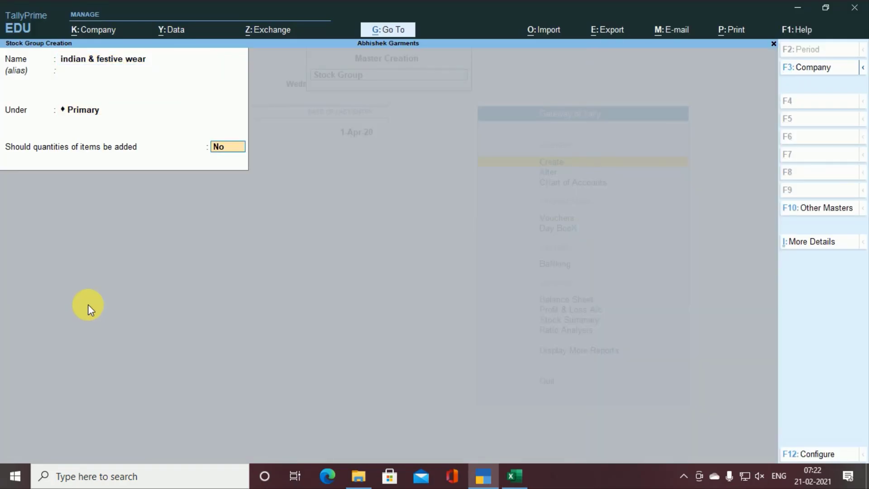
text(y)
key(Return)
key(Return)
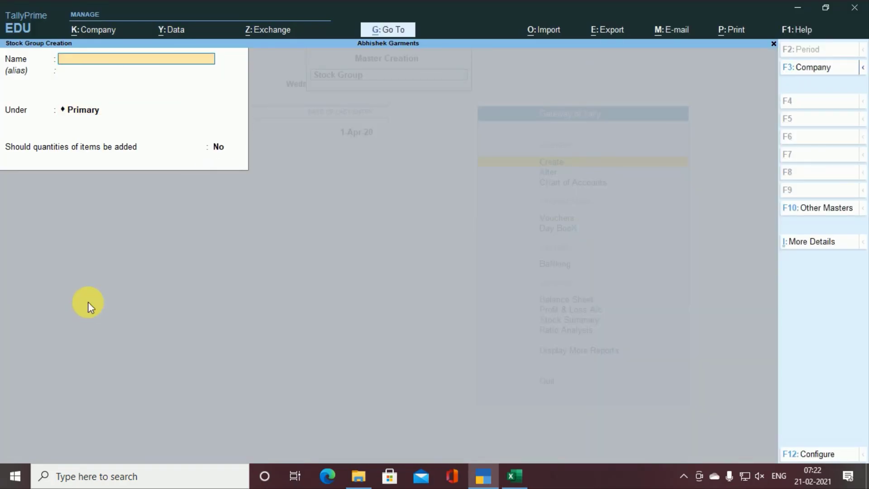
Switch to the Excel purchase list and copy the group name bottomwear
key(alt+Tab)
scroll(202, 314, down, 1)
scroll(202, 315, down, 1)
double_click(137, 316)
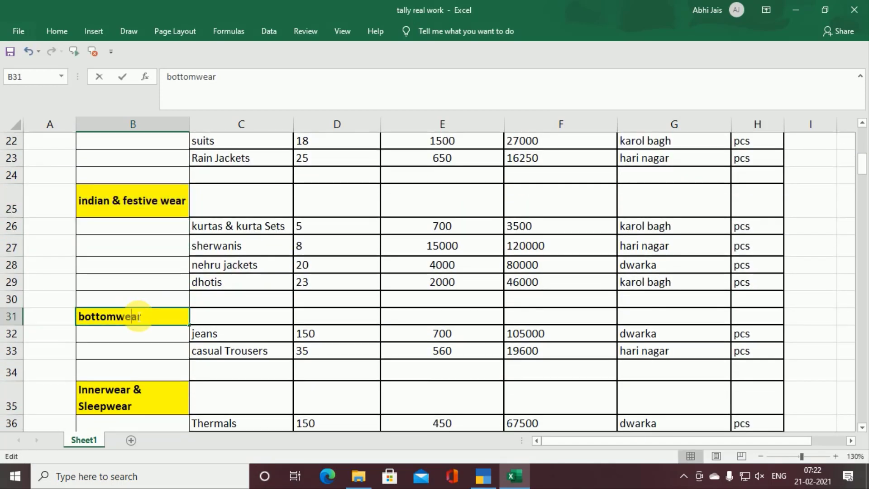
double_click(138, 316)
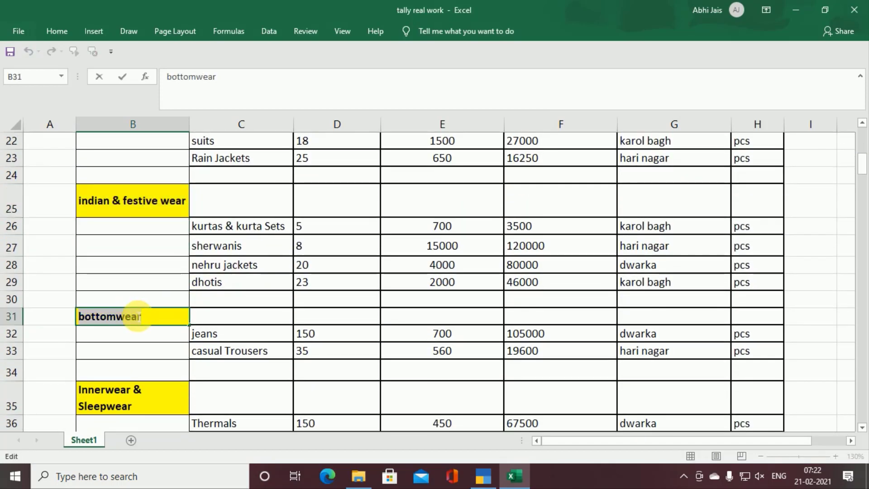
key(ctrl+c)
Create the stock group bottomwear under Primary in TallyPrime, with item quantities set to be added
key(alt+Tab)
key(ctrl+alt+v)
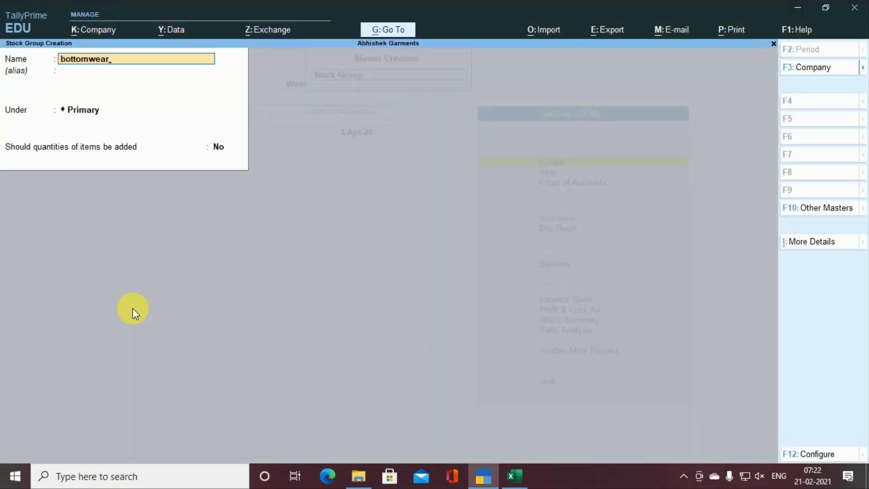
key(Return)
key(Return)
key(Return)
text(y)
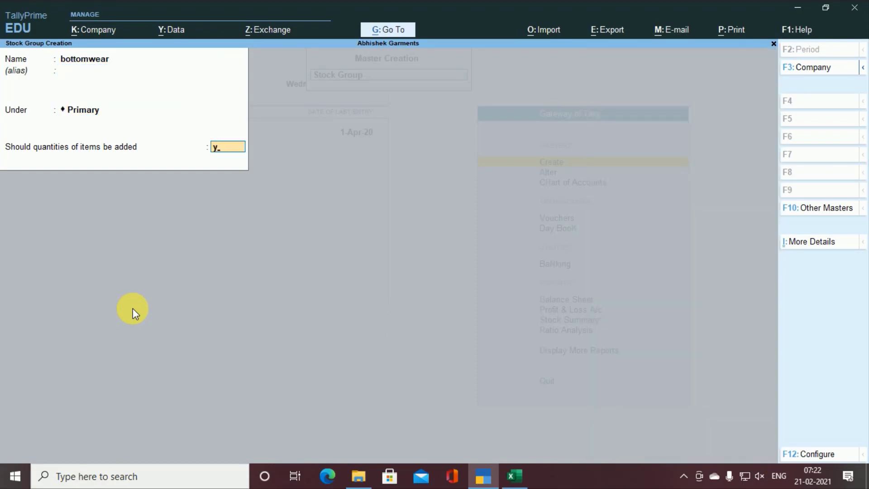
key(Return)
key(Return)
Switch to the Excel purchase list and copy the group name Innerwear & Sleepwear
key(alt+Tab)
scroll(190, 312, down, 1)
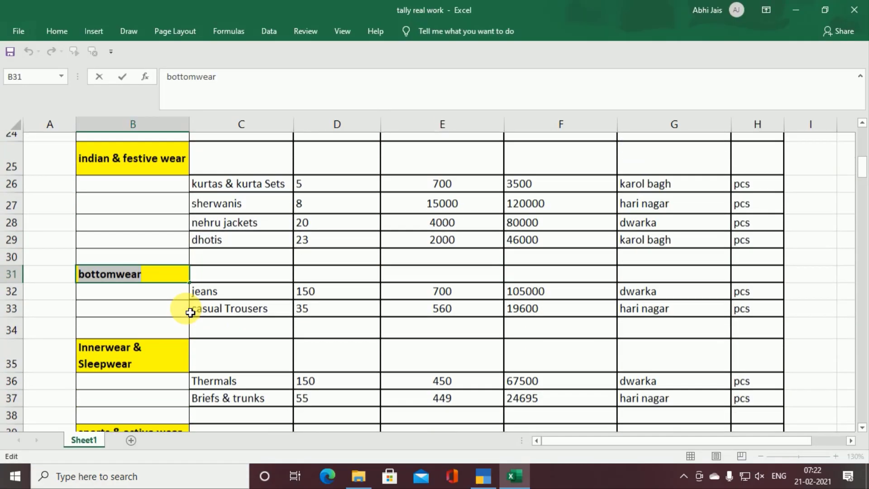
scroll(191, 313, down, 2)
double_click(152, 291)
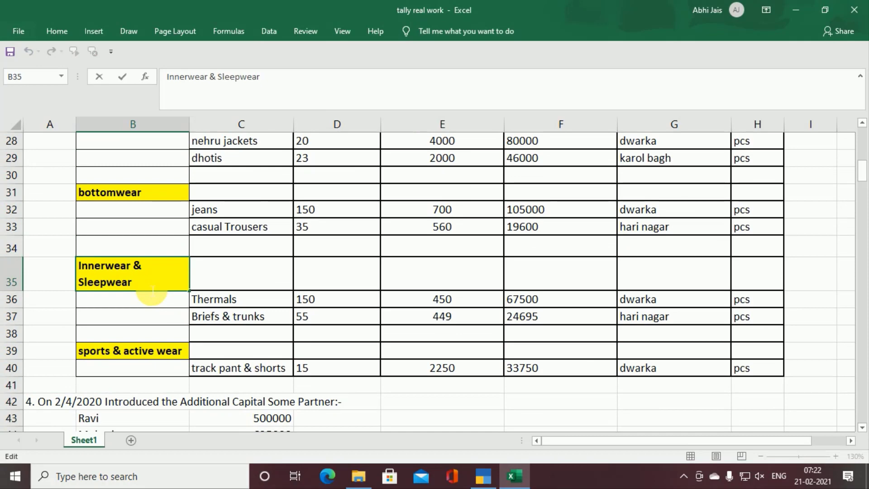
key(ctrl+a)
key(ctrl+c)
Create the stock group Innerwear & Sleepwear under Primary in TallyPrime and save it
key(alt+Tab)
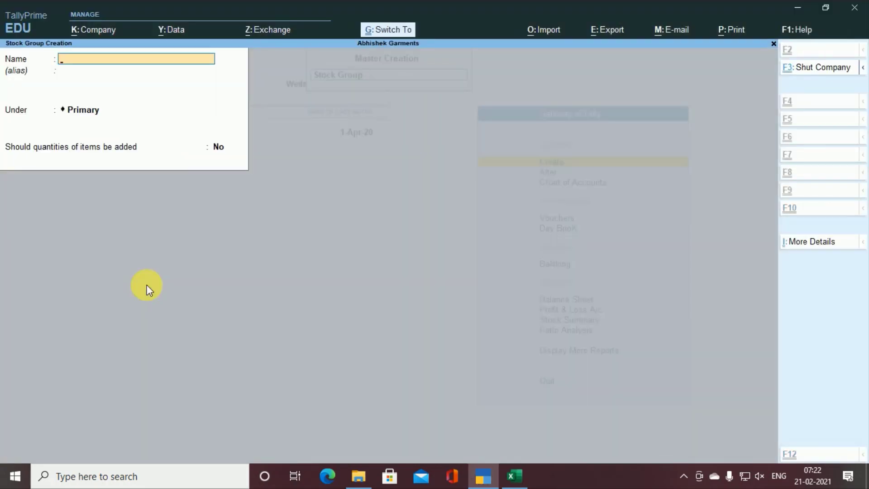
key(ctrl+v)
key(Return)
key(Return)
key(Return)
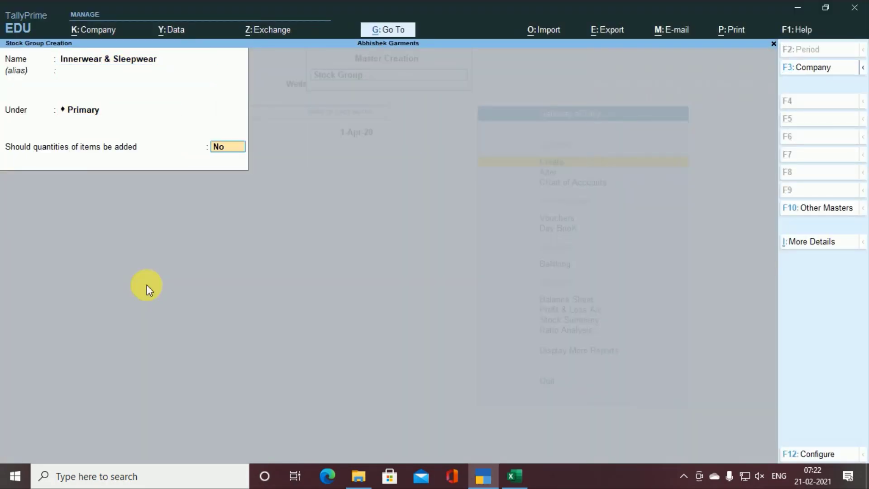
key(Return)
key(Return)
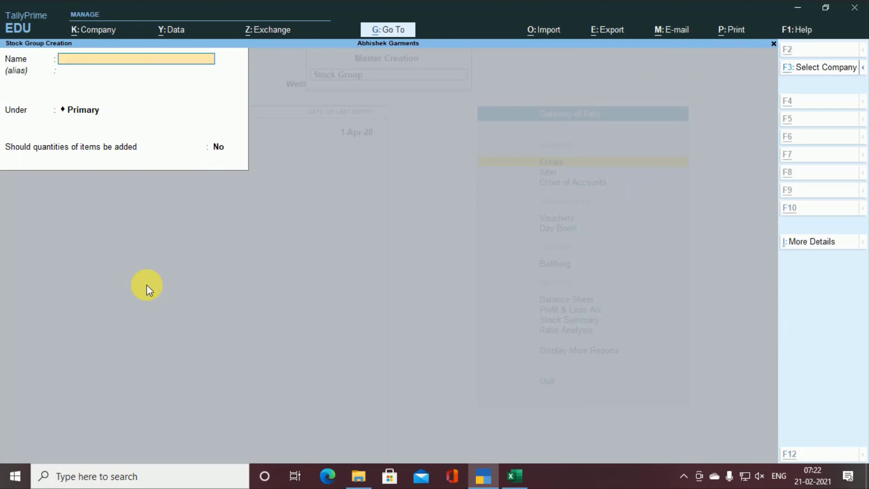
Switch to the Excel purchase list and copy the group name sports & active wear
key(alt+Tab)
scroll(155, 295, down, 1)
double_click(154, 303)
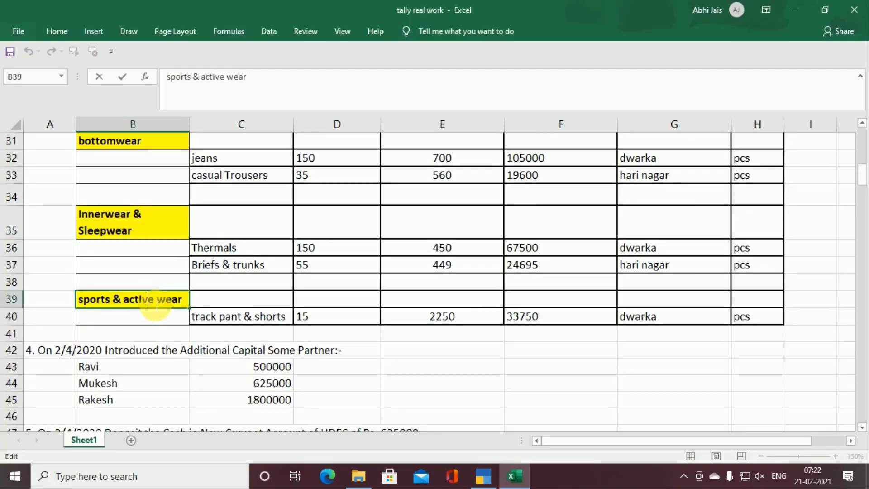
key(ctrl+a)
Create the stock group sports & active wear under Primary in TallyPrime with item quantities added, and leave stock group creation
key(alt+Tab)
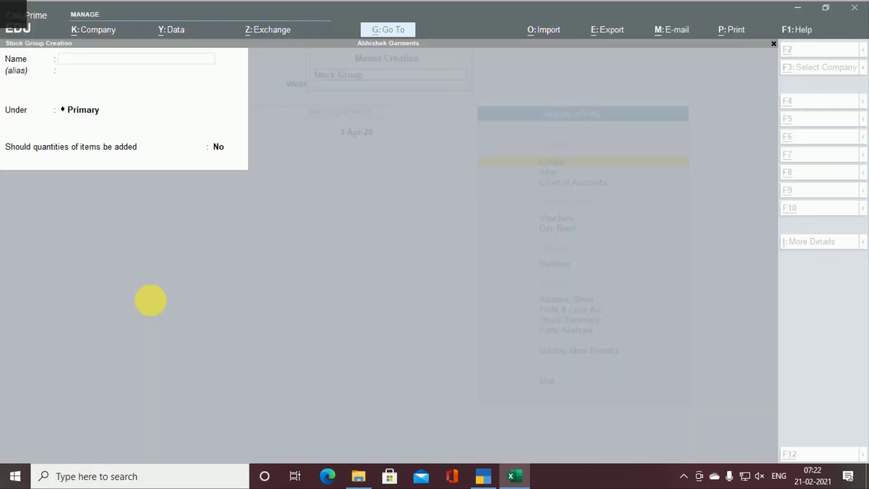
key(ctrl+alt+v)
key(Return)
key(Return)
key(Return)
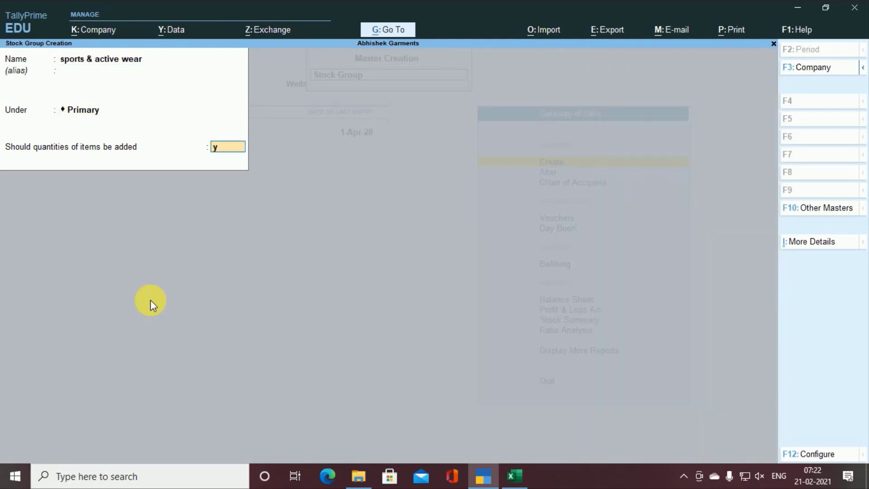
text(y)
key(Return)
key(Return)
key(Escape)
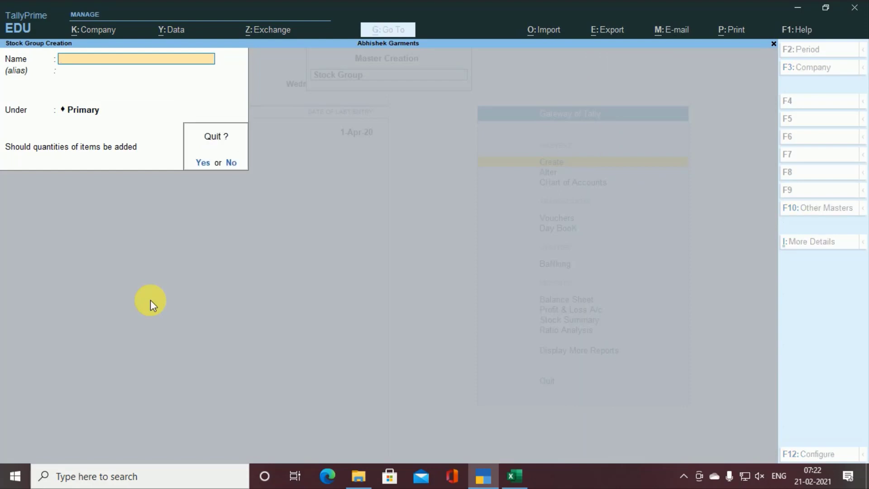
key(y)
Open the creation form for a new unit of measure, and switch to Excel to check the unit column of the purchase list
key(Down)
key(Down)
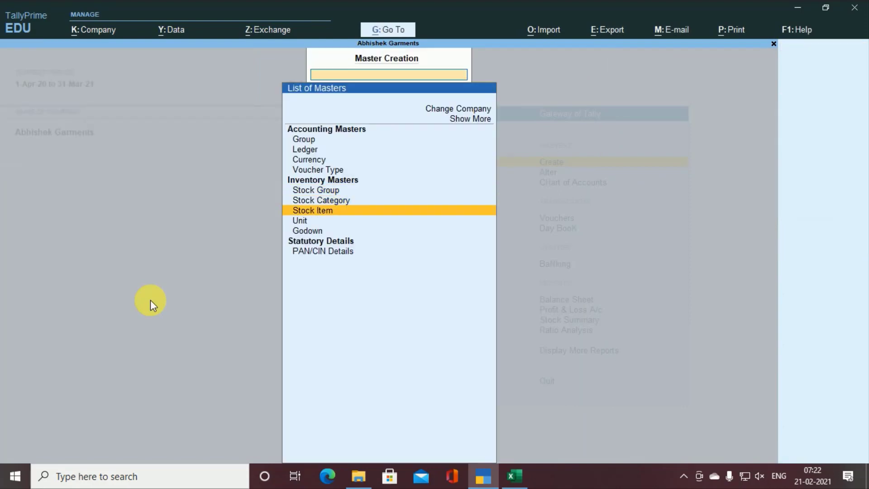
key(Down)
key(Return)
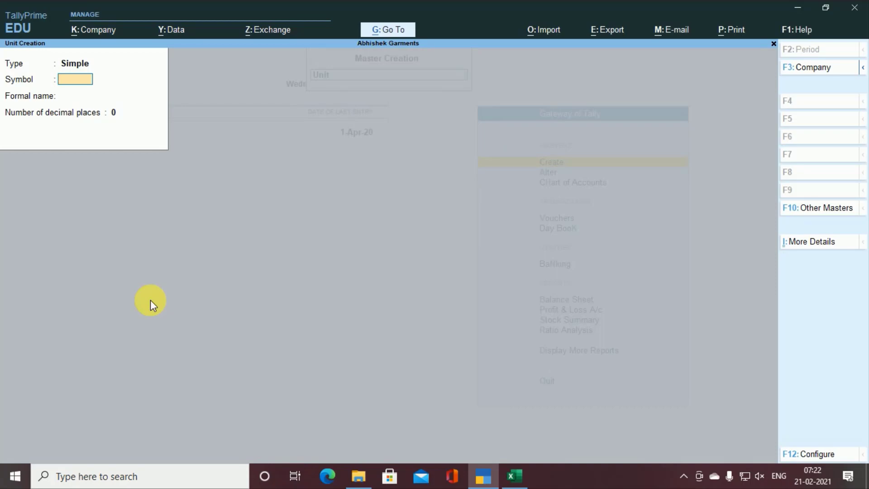
key(alt+Tab)
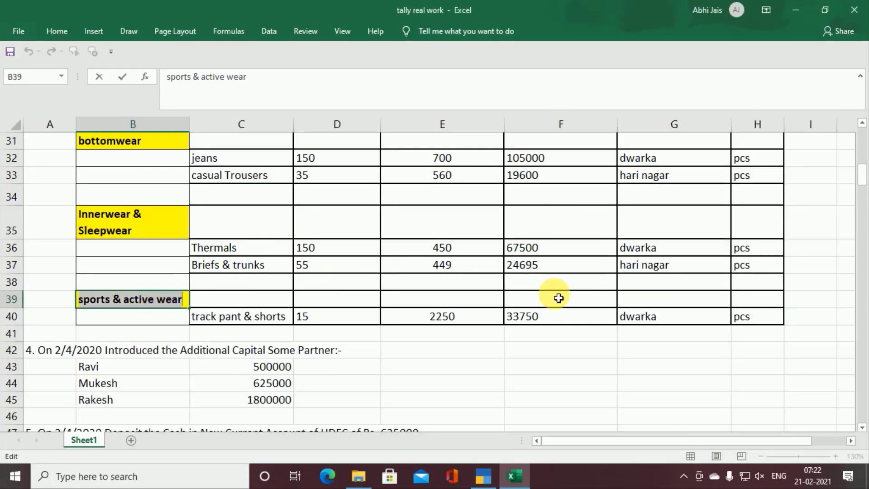
scroll(557, 298, up, 4)
scroll(556, 297, up, 2)
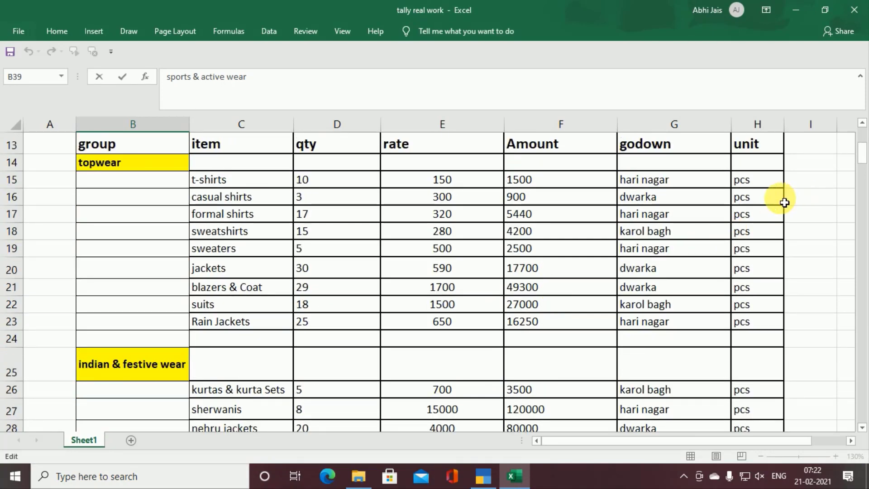
Switch to TallyPrime, create the simple unit pcs with formal name Pieces and 0 decimal places, and leave unit creation
key(alt+Tab)
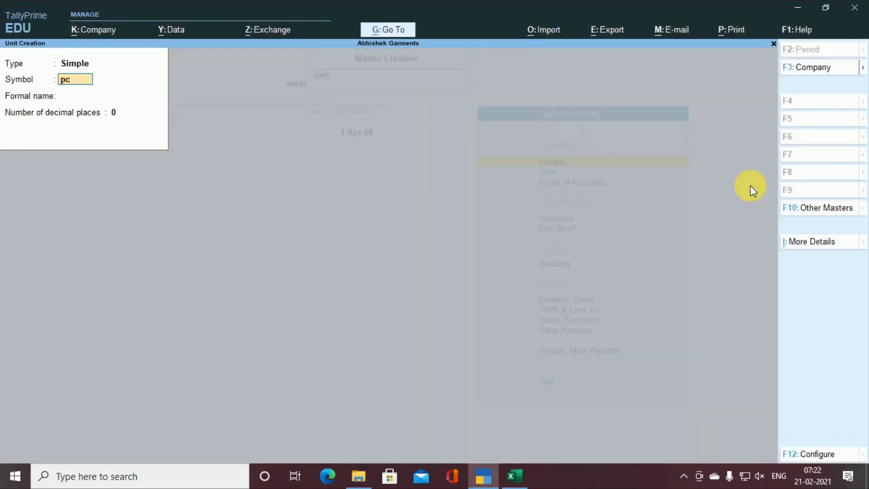
key(Return)
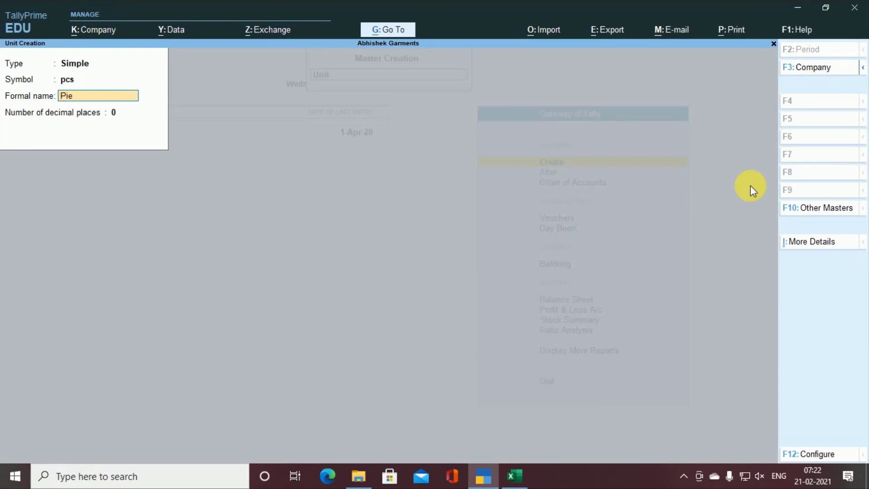
key(Return)
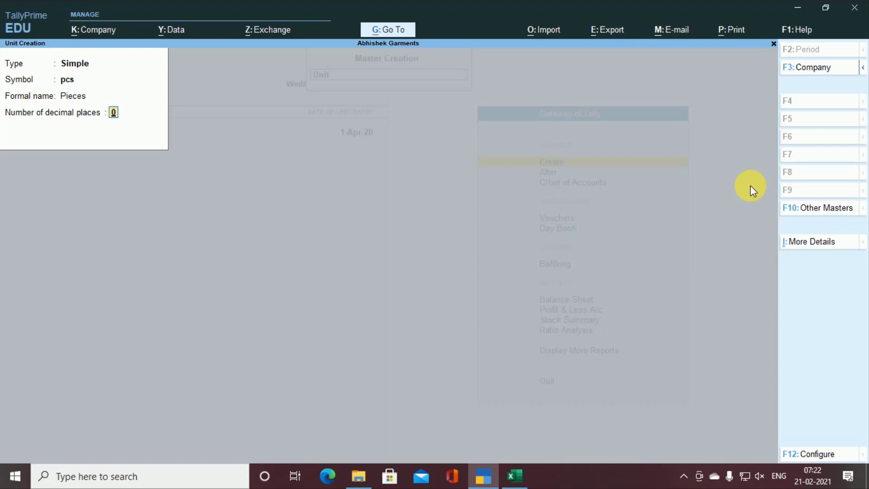
key(Return)
key(Return)
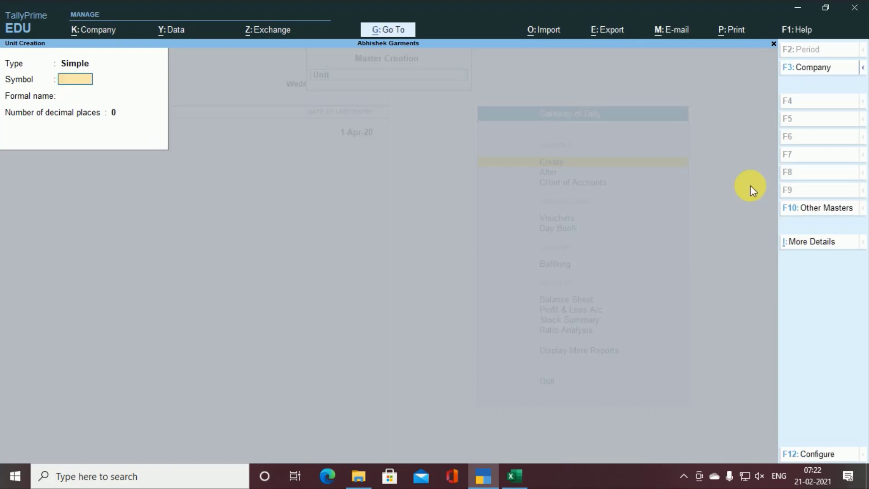
key(Escape)
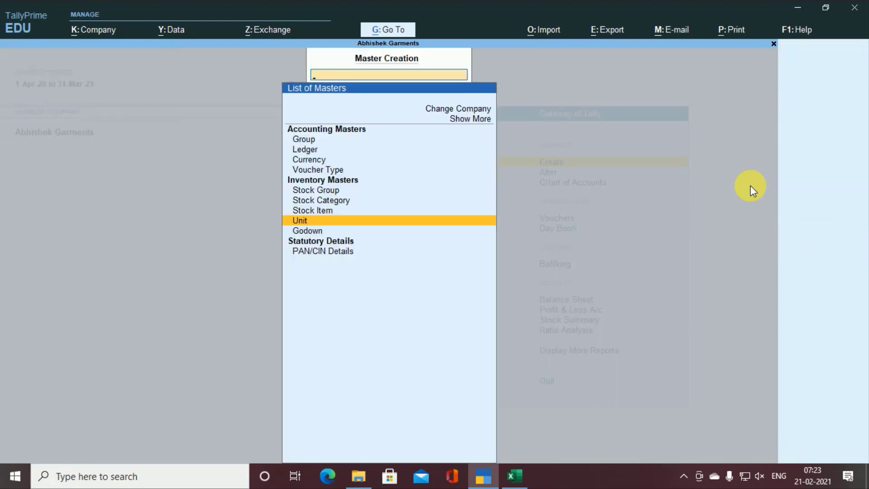
Return to the Gateway of Tally and open the list of stock items from the Chart of Accounts
key(alt+Tab)
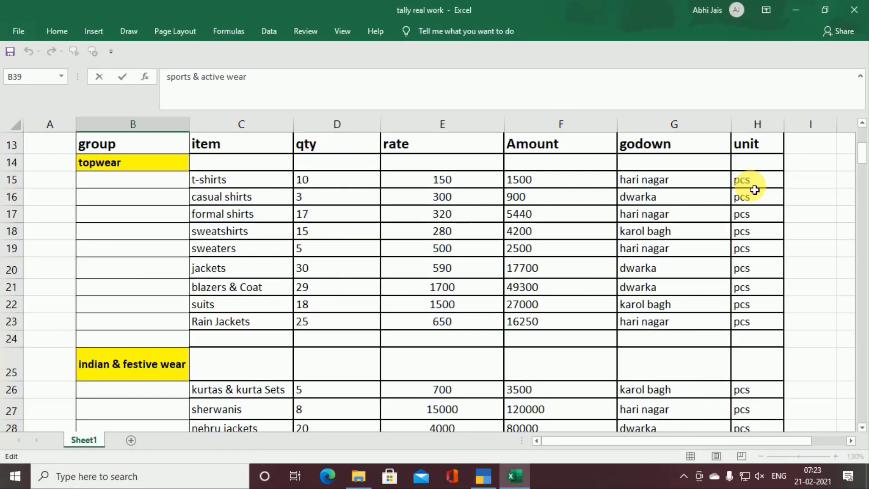
key(alt+Tab)
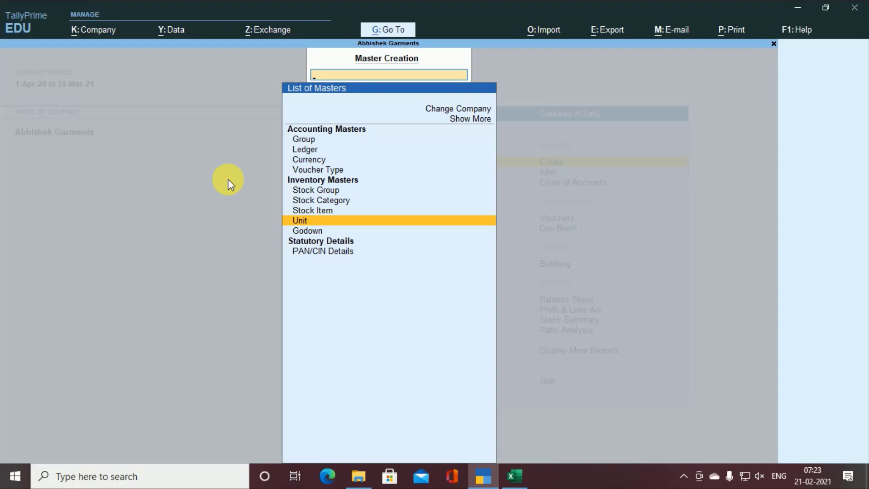
key(Escape)
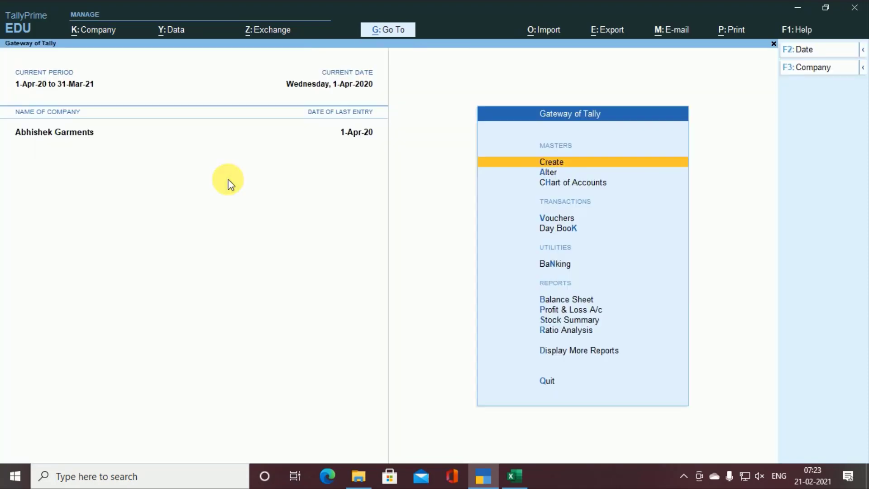
key(Down)
key(Down)
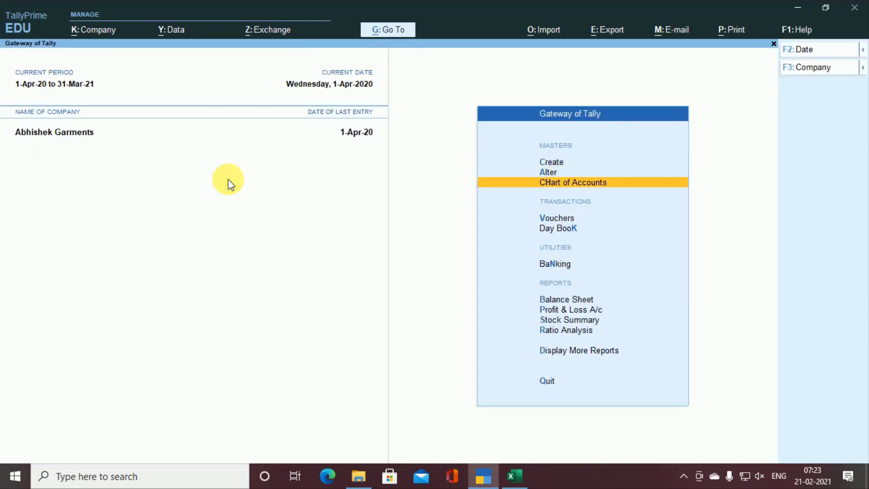
key(Return)
key(Down)
key(Down)
key(Down)
key(Down)
key(Down)
key(Down)
key(Down)
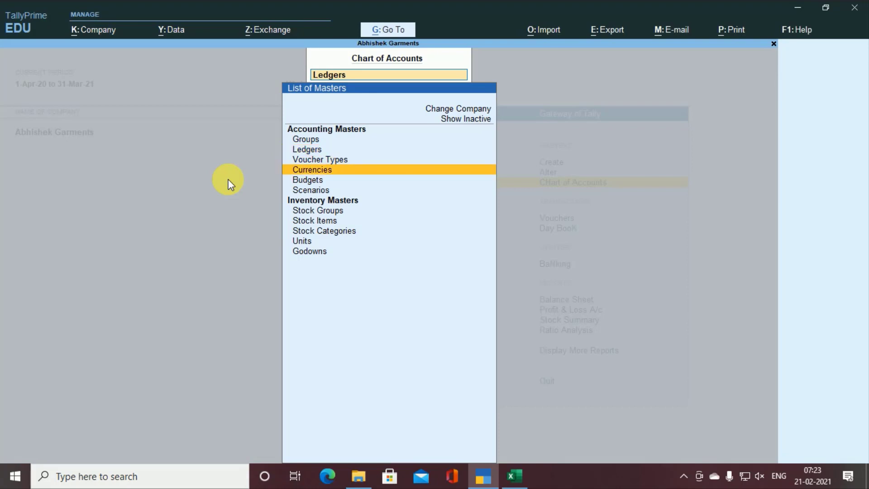
key(Return)
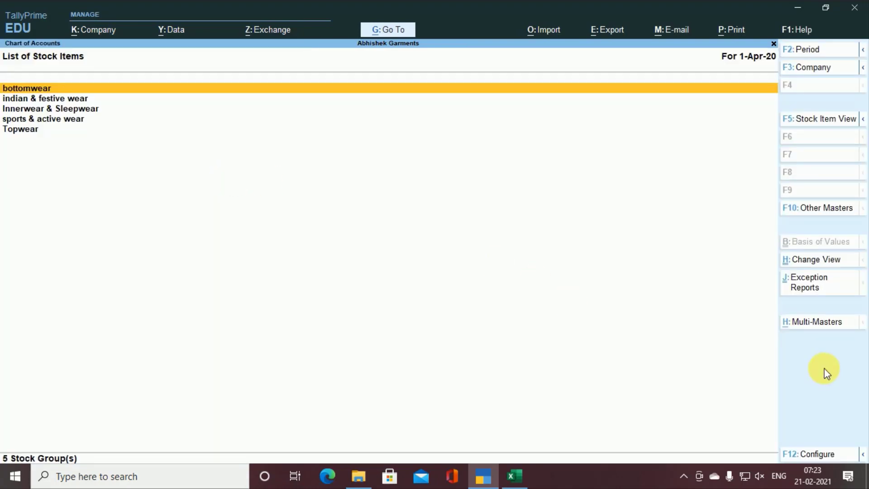
Start the creation of multiple stock items at once from the list of stock items
key(alt)
click(783, 324)
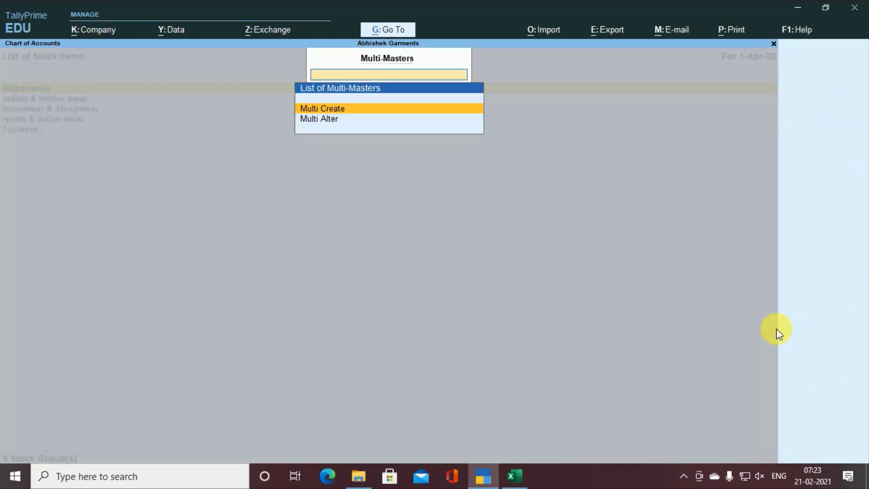
key(Return)
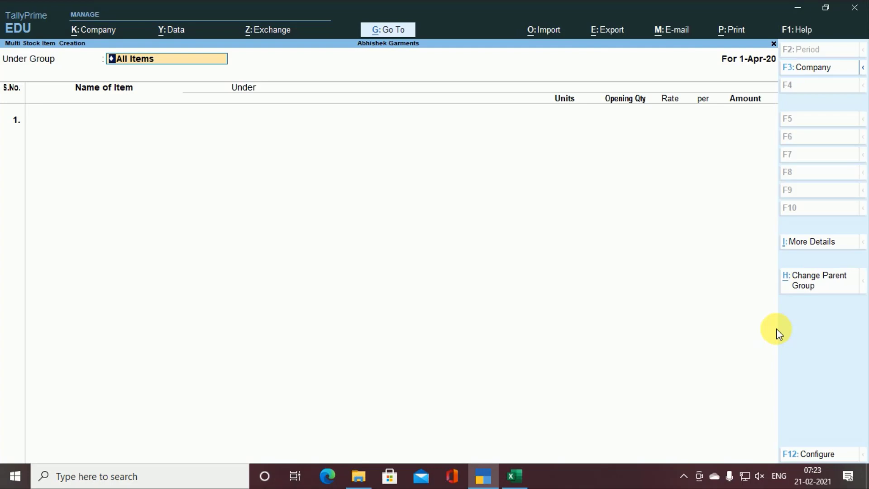
Set the parent group of the new stock items to Topwear
key(alt+Tab)
key(alt+Tab)
key(ctrl+v)
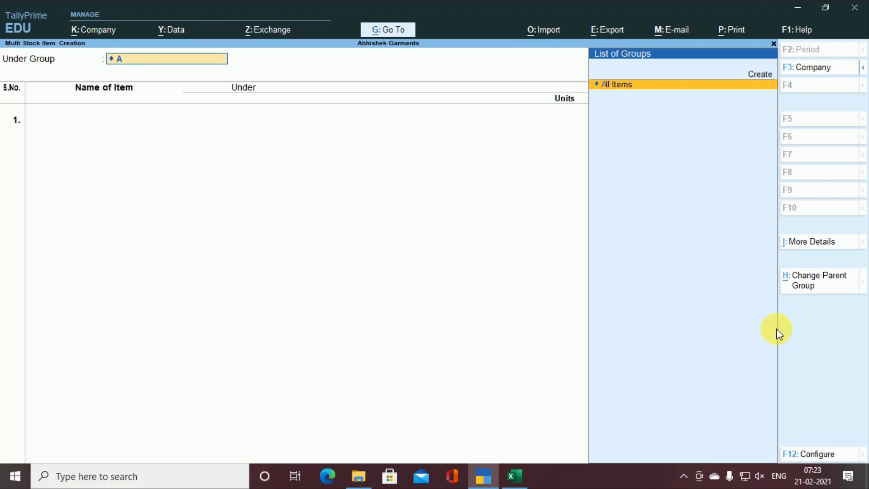
key(BackSpace)
key(Down)
key(Down)
key(Down)
key(Down)
key(Down)
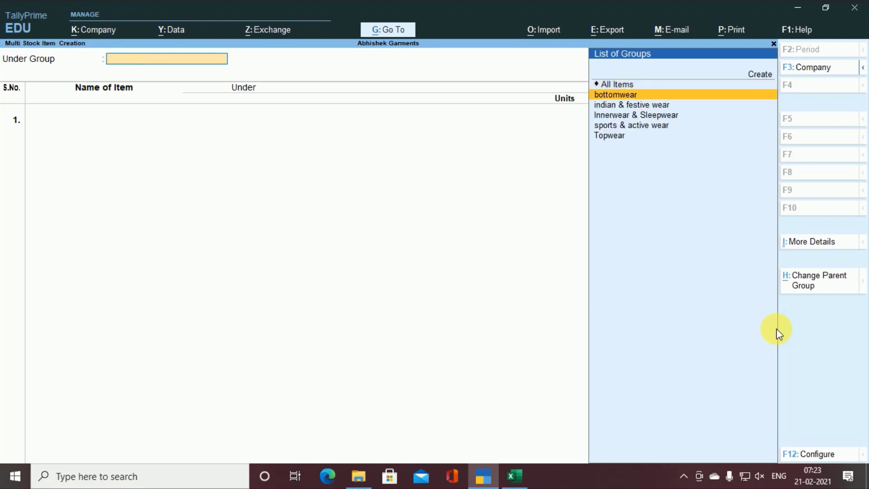
key(Return)
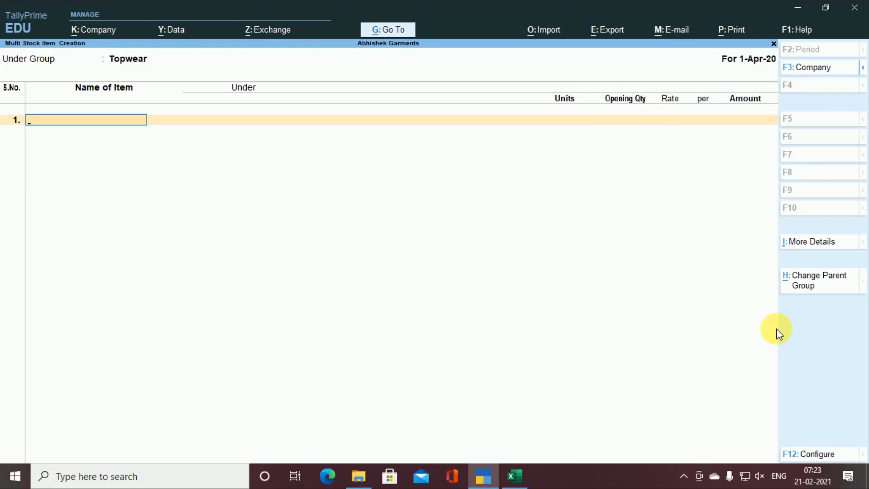
Copy t-shirts from the Excel purchase list and add it in TallyPrime as a stock item under Topwear with unit pcs
key(alt+Tab)
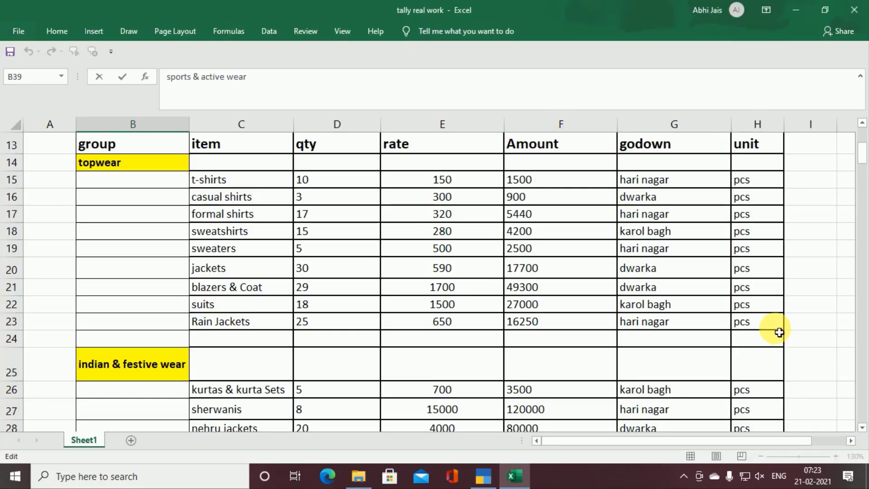
double_click(242, 183)
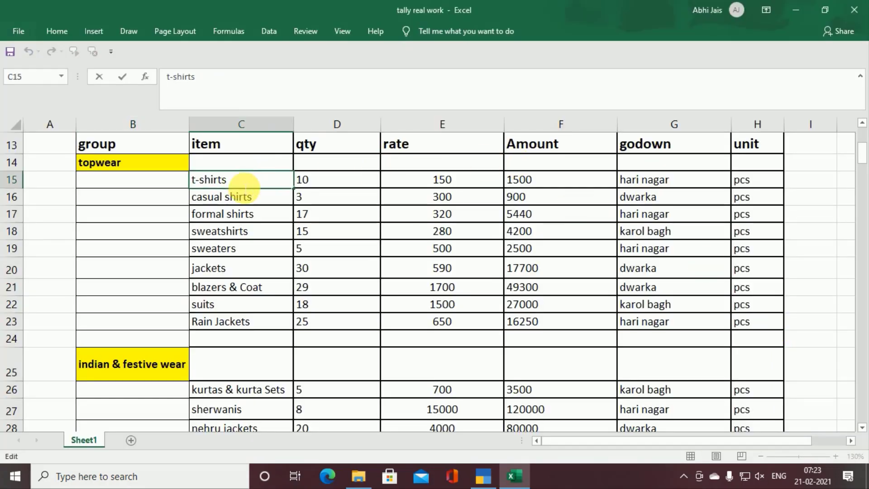
key(shift+Home)
key(alt+Tab)
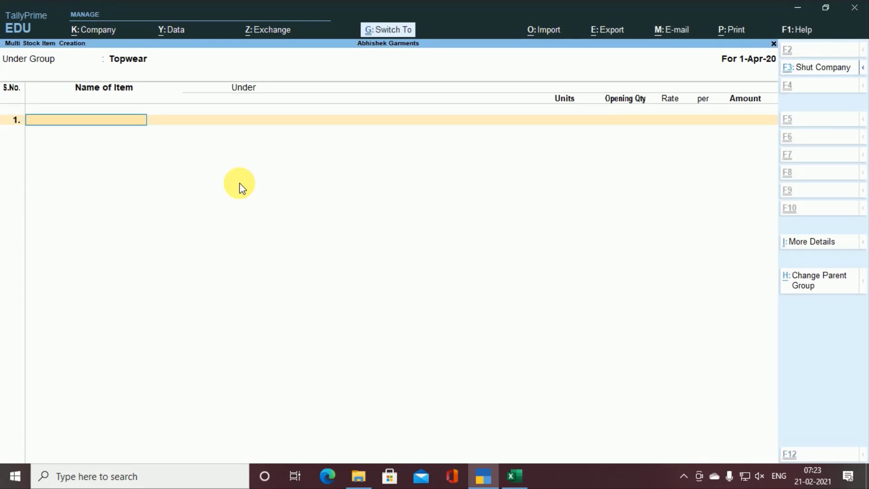
key(Return)
key(Return)
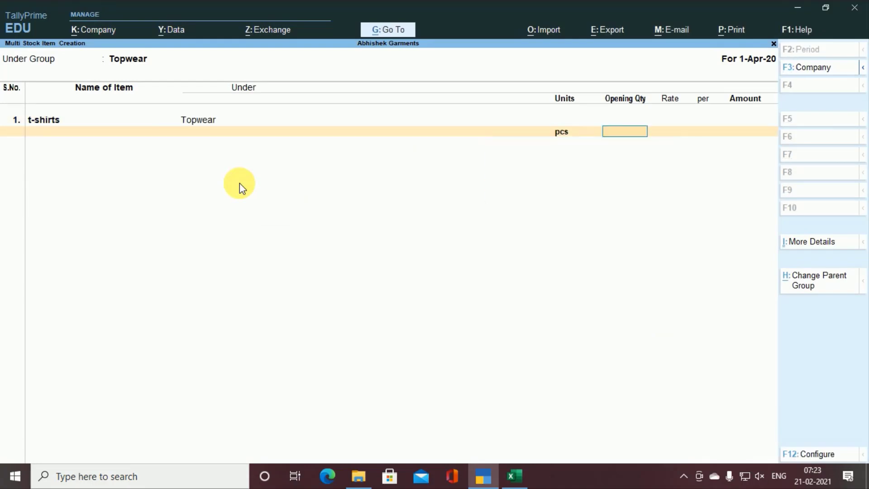
key(Return)
Copy casual shirts from the Excel list and add it in TallyPrime as the second Topwear item with unit pcs
key(alt+Tab)
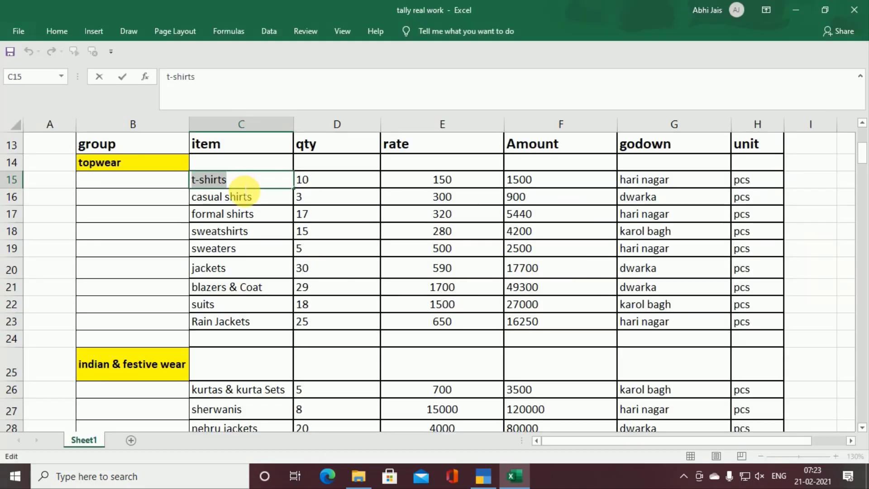
double_click(245, 200)
key(ctrl+a)
key(ctrl+c)
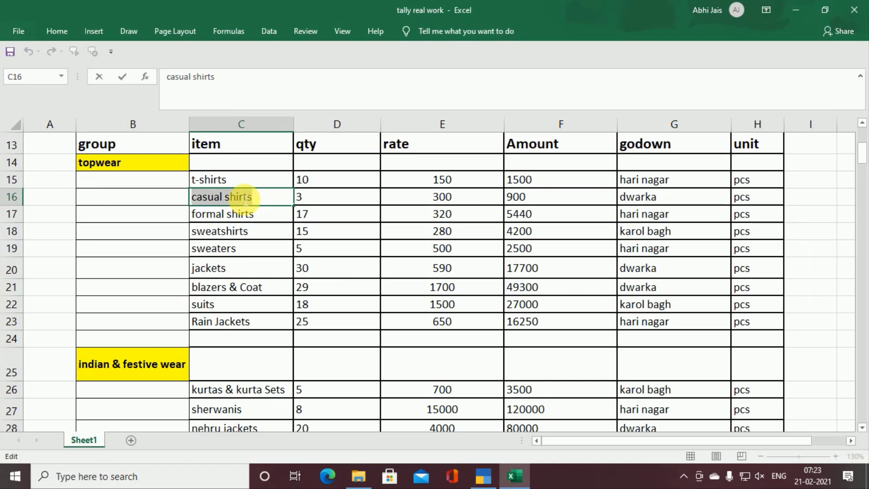
key(alt+Tab)
key(ctrl+v)
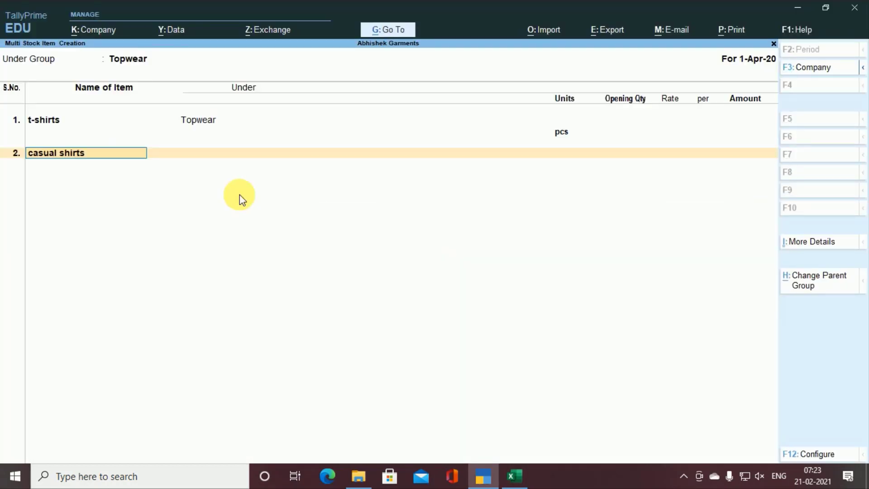
key(Return)
key(Down)
key(Return)
key(Return)
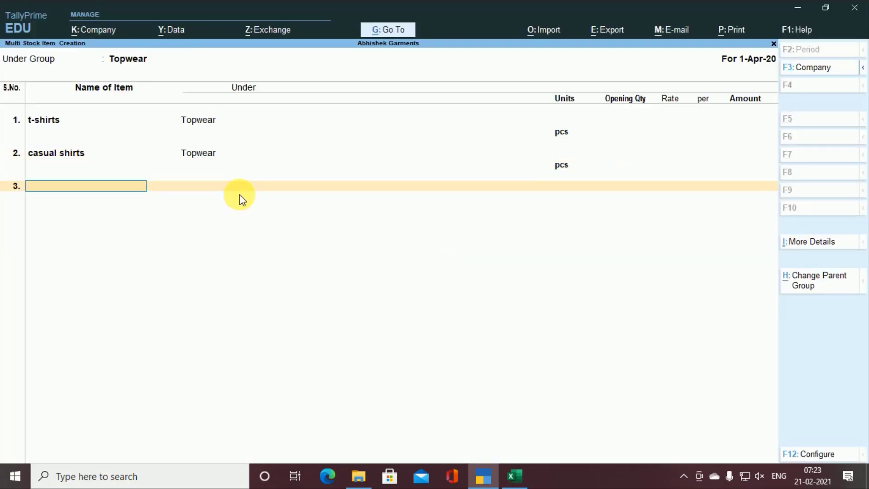
Take formal shirts from the Excel list and add it in TallyPrime as the third Topwear item with unit pcs
key(alt+Tab)
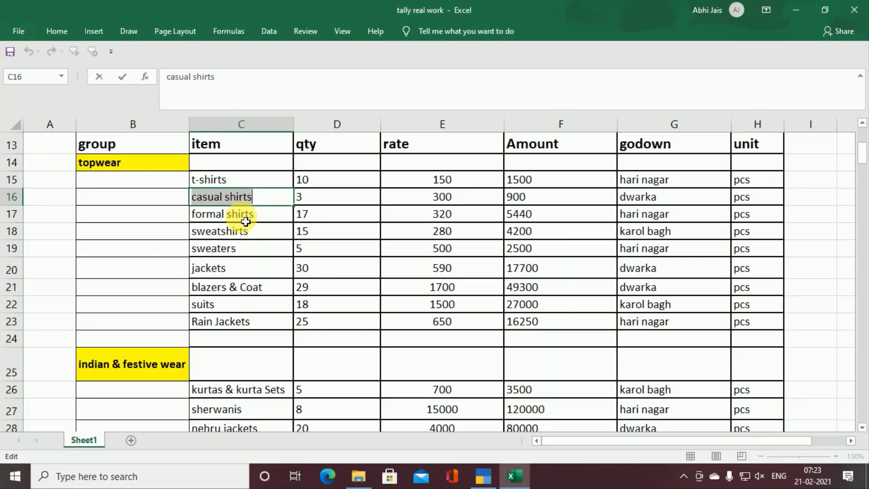
click(241, 217)
key(alt+Tab)
text(formal shirts)
key(Return)
key(Down)
key(Return)
key(Return)
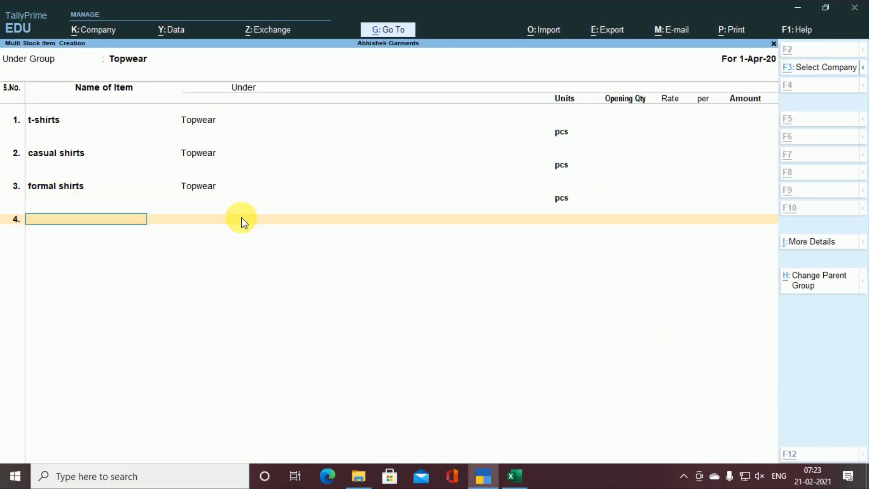
Copy sweatshirts from the Excel list and add it in TallyPrime as the fourth Topwear item with unit pcs
key(alt+Tab)
click(239, 230)
double_click(240, 235)
key(ctrl+c)
key(alt+Tab)
key(ctrl+v)
key(Return)
key(Return)
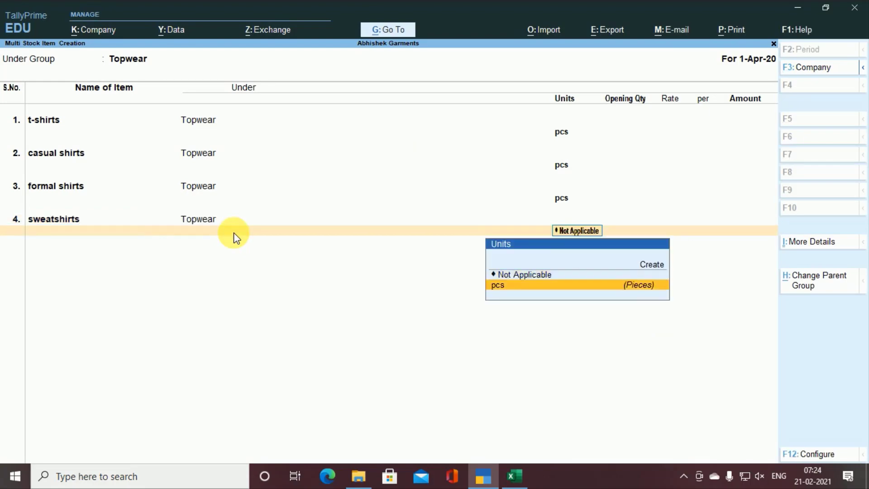
Copy sweaters from the Excel list and add it in TallyPrime as the fifth Topwear item with unit pcs
key(alt+Tab)
double_click(229, 254)
double_click(229, 250)
key(ctrl+c)
key(alt+Tab)
key(ctrl+v)
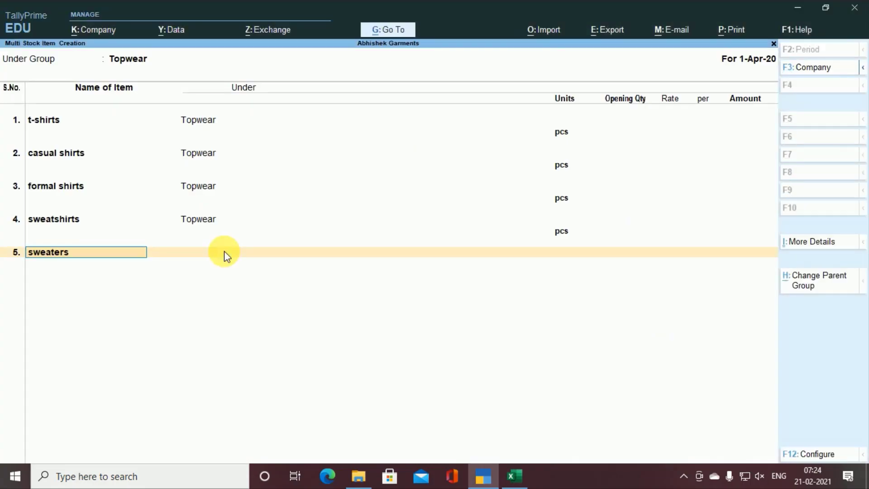
key(Return)
key(Return)
key(Return)
Copy jackets from the Excel list and add it in TallyPrime as the sixth Topwear item with unit pcs
key(alt+Tab)
double_click(223, 267)
key(ctrl+c)
key(alt+Tab)
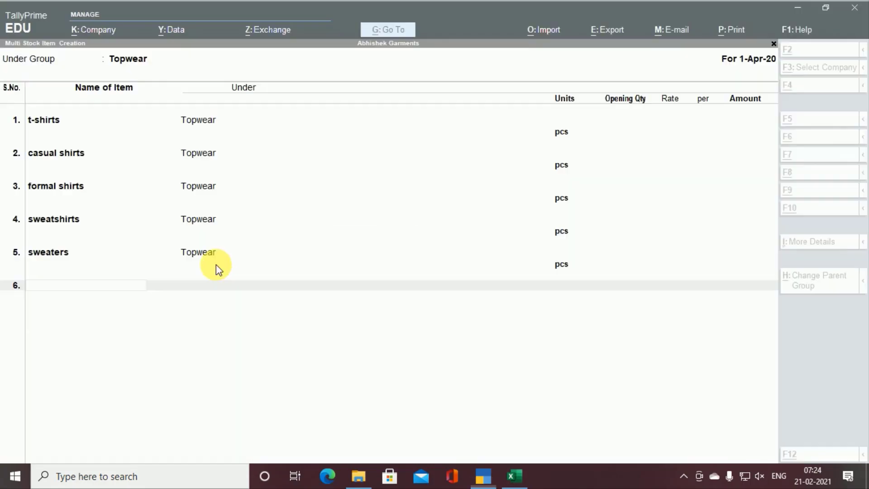
key(ctrl+v)
key(Return)
key(Return)
key(Return)
key(Return)
Copy blazers & Coat from the Excel list and add it in TallyPrime as the seventh Topwear item with unit pcs
key(alt+Tab)
click(220, 287)
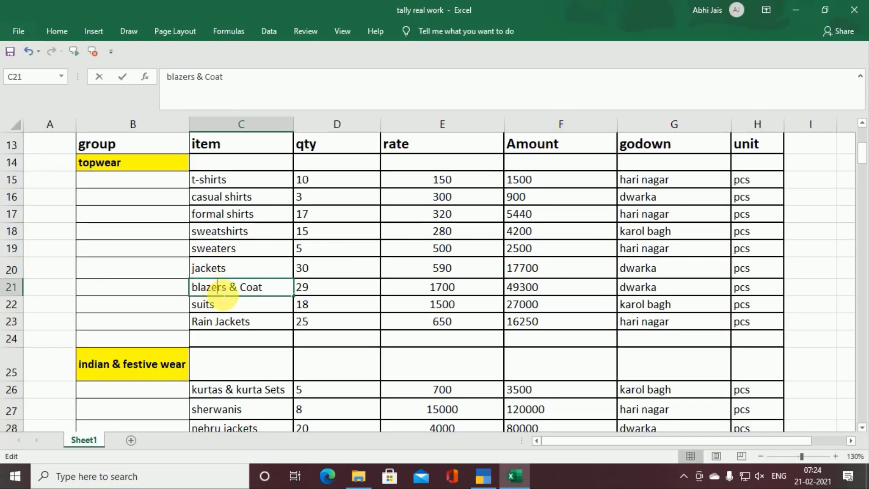
triple_click(220, 287)
key(ctrl+c)
key(alt+Tab)
key(ctrl+v)
key(Return)
key(Return)
key(Return)
key(Return)
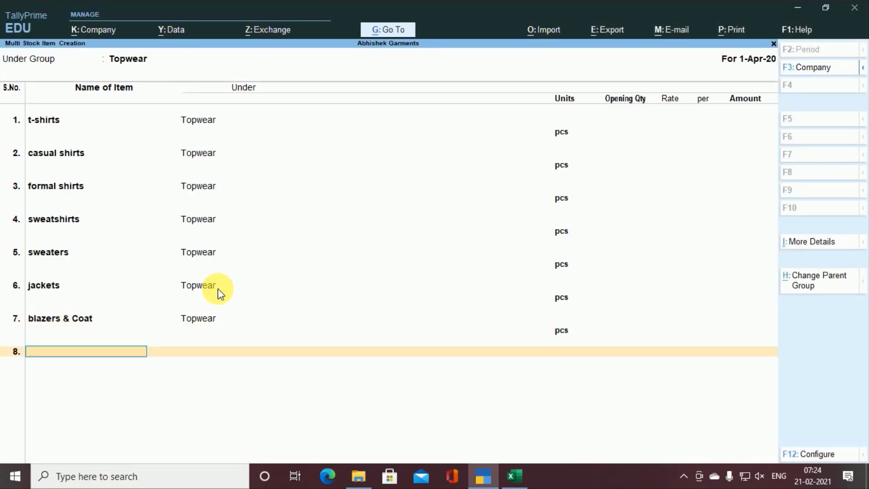
Copy suits from the Excel list and add it in TallyPrime as the eighth Topwear item with unit pcs
key(alt+Tab)
double_click(221, 304)
key(ctrl+c)
key(alt+Tab)
key(ctrl+v)
key(Return)
key(Return)
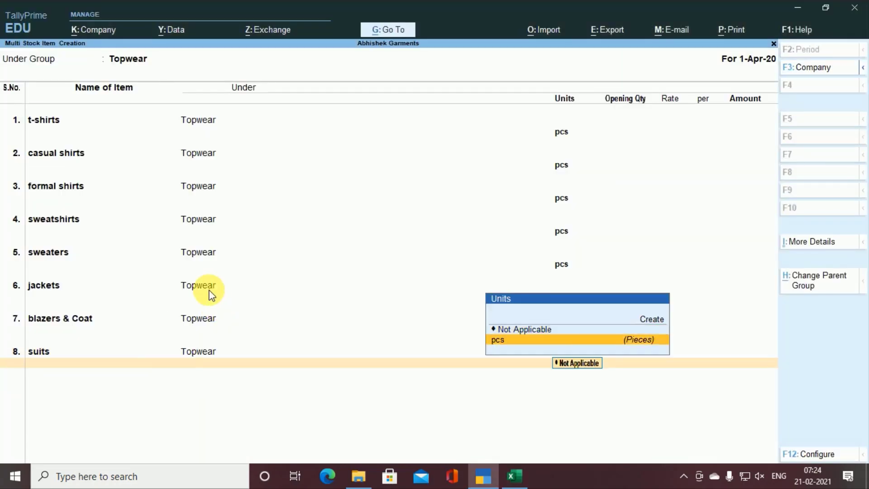
Copy Rain Jackets from the Excel list, add it in TallyPrime as the ninth Topwear item with unit pcs, and save the items
key(alt+Tab)
double_click(220, 321)
triple_click(221, 322)
key(ctrl+c)
key(alt+Tab)
key(ctrl+v)
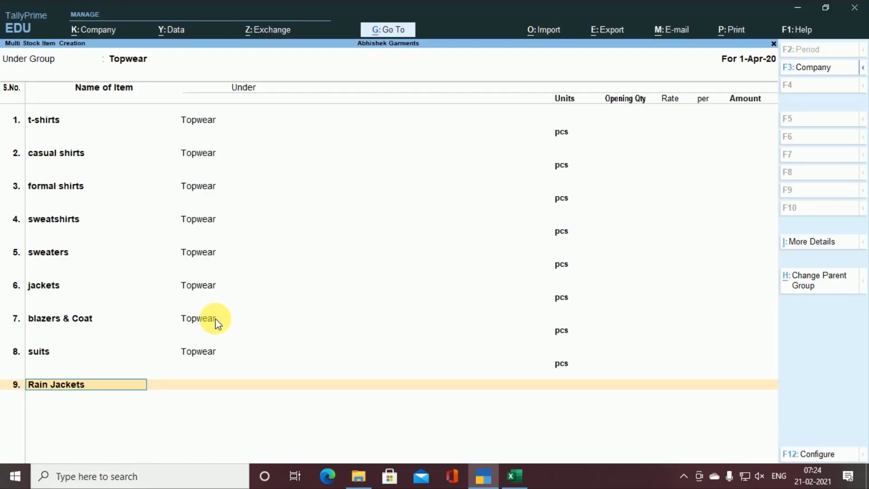
key(Return)
key(Return)
key(Return)
key(Return)
key(Return)
key(Return)
key(alt+Tab)
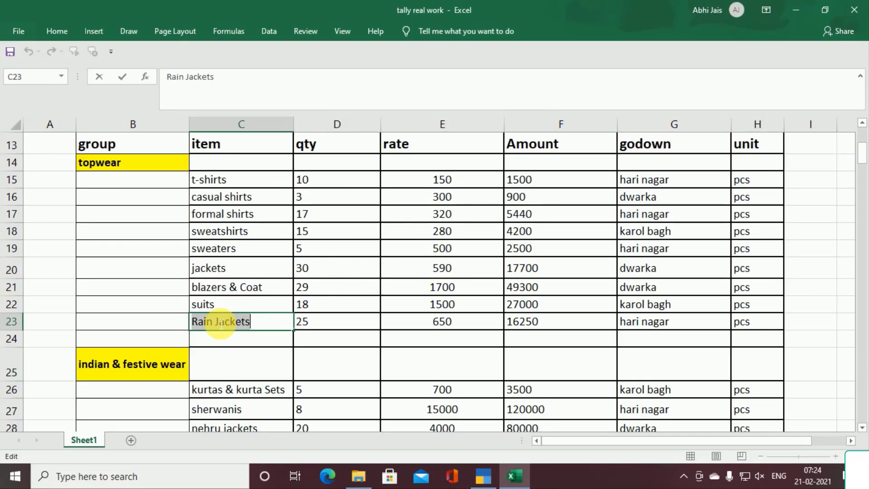
key(alt+Tab)
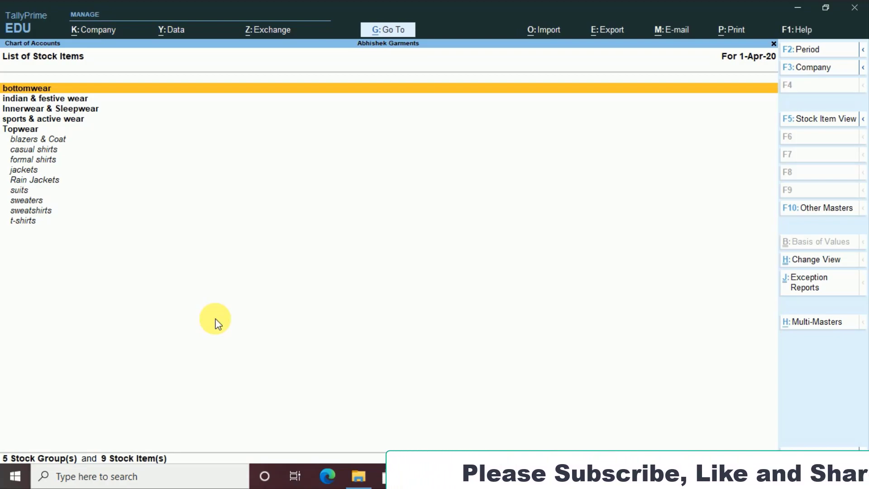
Copy kurtas & kurta Sets from the indian & festive wear section of the Excel list and return to TallyPrime
key(alt+Tab)
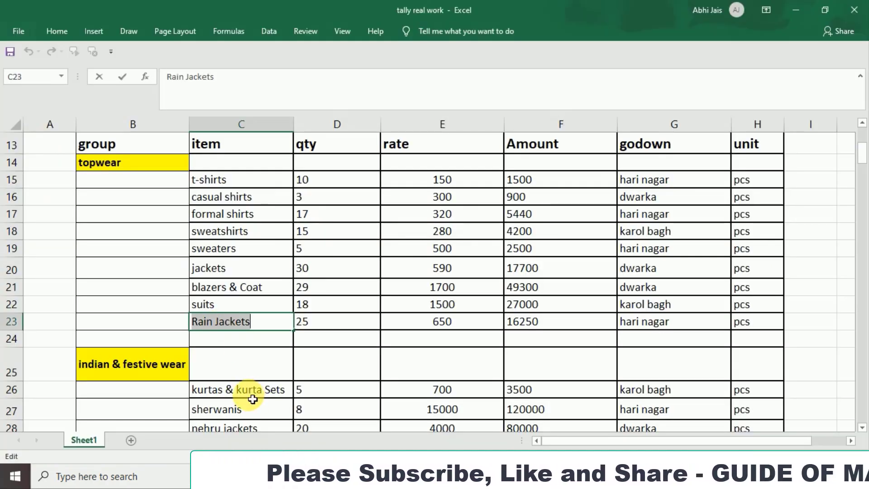
scroll(251, 390, down, 1)
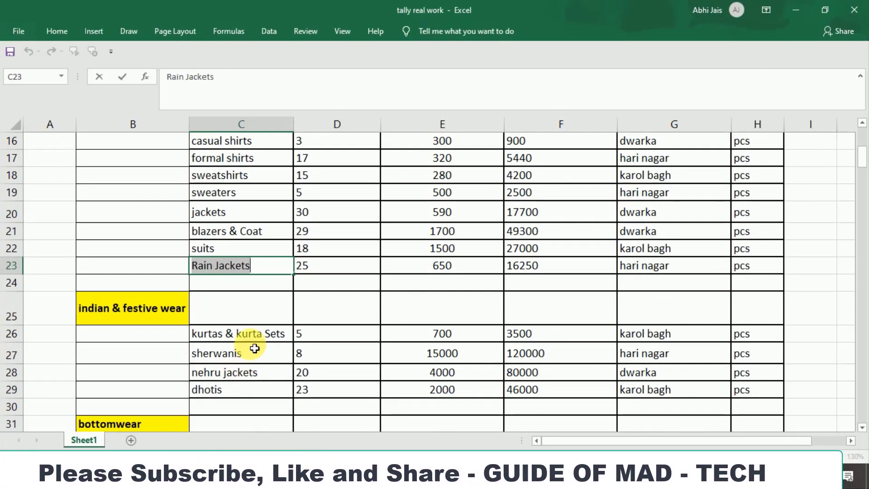
click(252, 334)
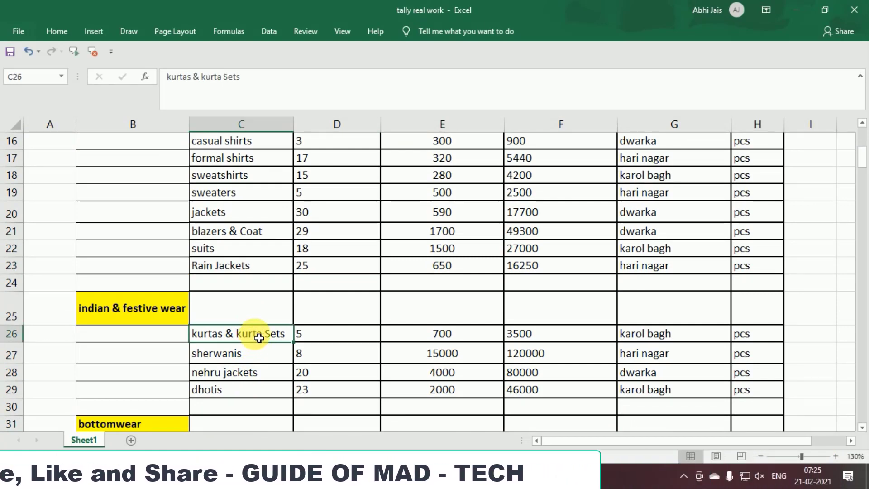
double_click(260, 339)
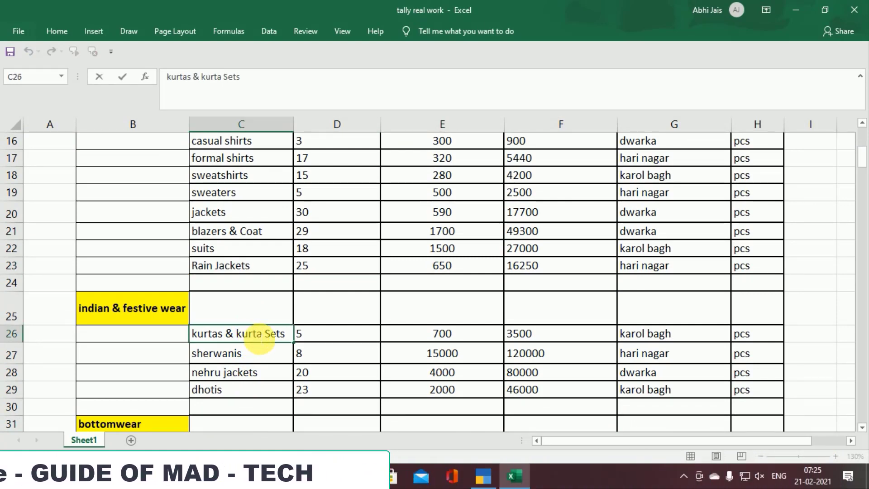
key(End)
key(shift+Home)
key(alt+Tab)
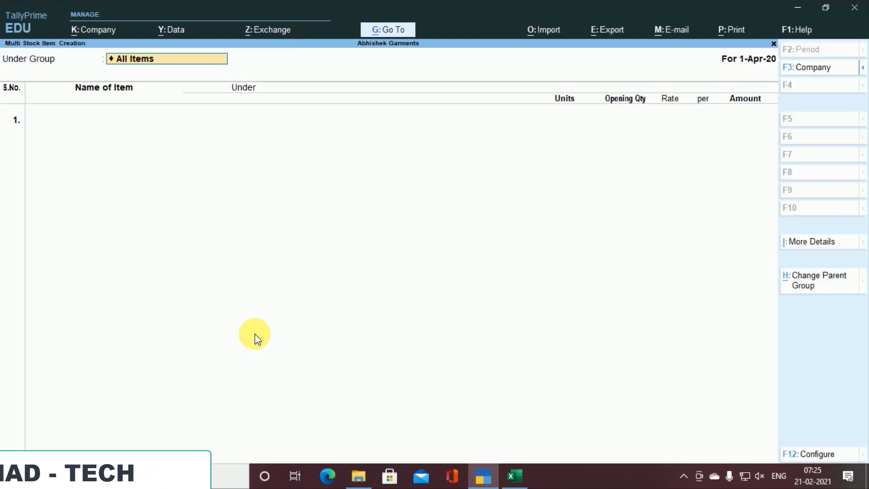
Set the parent group to indian & festive wear and add kurtas & kurta Sets as the first item with unit pcs
key(BackSpace)
key(Down)
key(Down)
key(Return)
key(ctrl+alt+v)
key(Return)
key(Return)
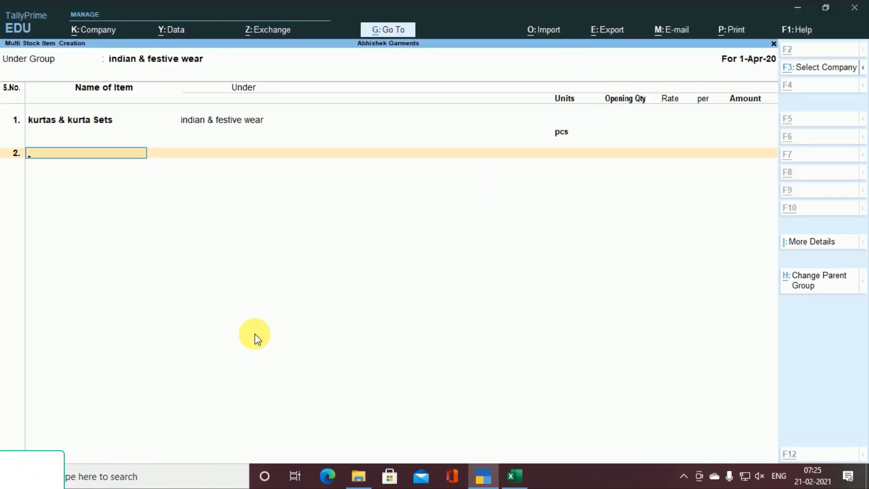
Copy sherwanis from the Excel list and add it in TallyPrime as the second indian & festive wear item with unit pcs
key(alt+Tab)
double_click(223, 357)
key(Home)
key(shift+End)
key(ctrl+c)
key(alt+Tab)
key(ctrl+alt+v)
key(Return)
key(Return)
Copy nehru jackets from the Excel list and add it in TallyPrime as the third indian & festive wear item with unit pcs
key(alt+Tab)
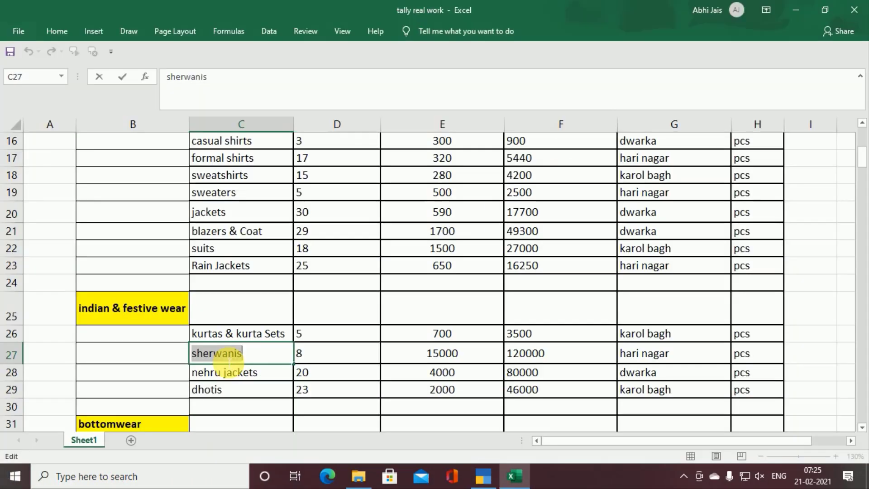
double_click(223, 379)
key(Home)
key(shift+End)
key(ctrl+c)
key(alt+Tab)
key(ctrl+alt+v)
key(Return)
key(Return)
Copy dhotis from the Excel list, add it in TallyPrime as the fourth indian & festive wear item, and save the items
key(alt+Tab)
click(211, 392)
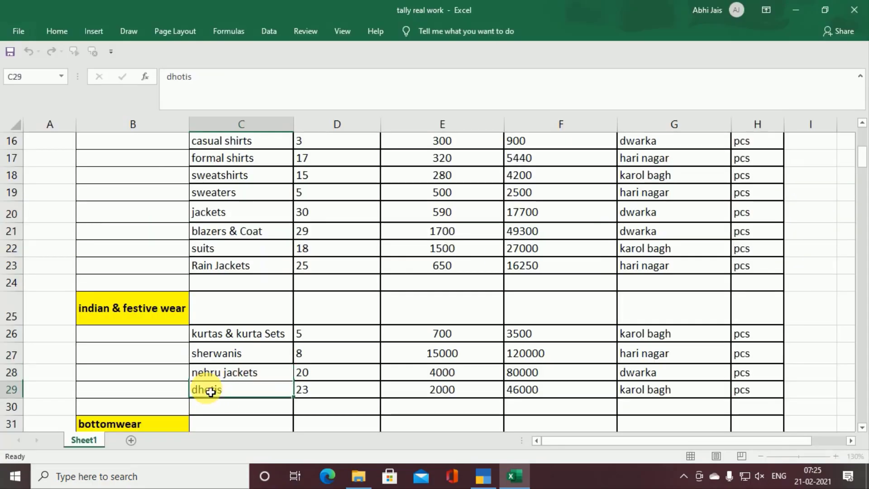
double_click(211, 392)
key(Home)
key(shift+End)
key(ctrl+c)
key(alt+Tab)
key(ctrl+alt+v)
key(Return)
key(Return)
key(Down)
key(Return)
key(Return)
key(alt+Tab)
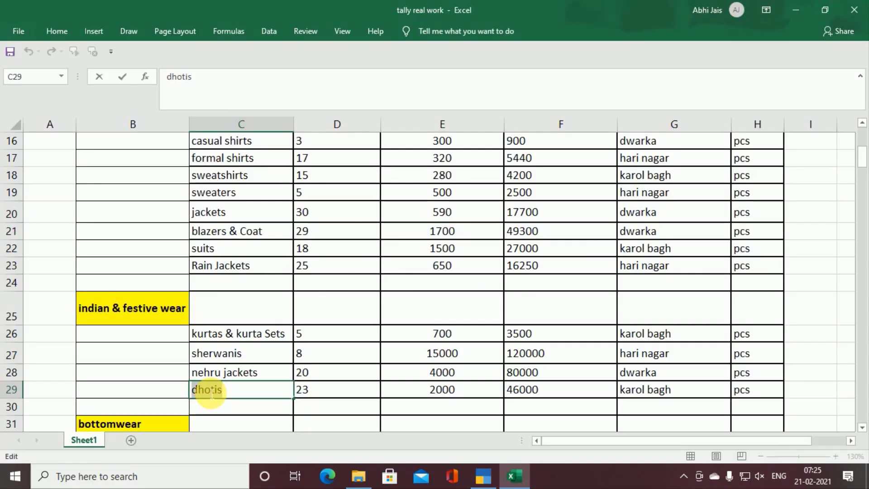
key(alt+Tab)
key(Return)
Begin a new multi stock item creation under bottomwear and add jeans, copied from the Excel list, with unit pcs
key(alt+h)
key(Return)
key(alt+Tab)
scroll(222, 358, down, 3)
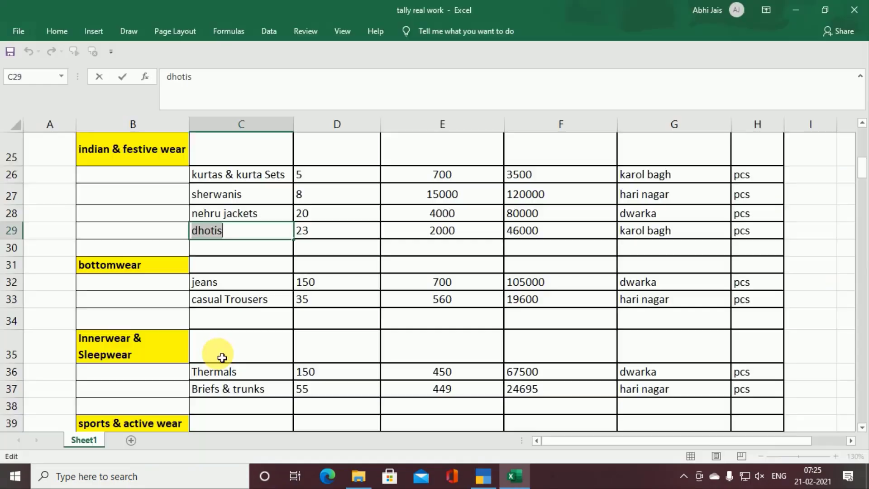
double_click(219, 281)
key(Home)
key(shift+End)
key(ctrl+c)
key(alt+Tab)
key(ctrl+alt+v)
key(Return)
key(Return)
Copy casual Trousers from the Excel list, add it in TallyPrime as the second bottomwear item with unit pcs, and save the items
key(alt+Tab)
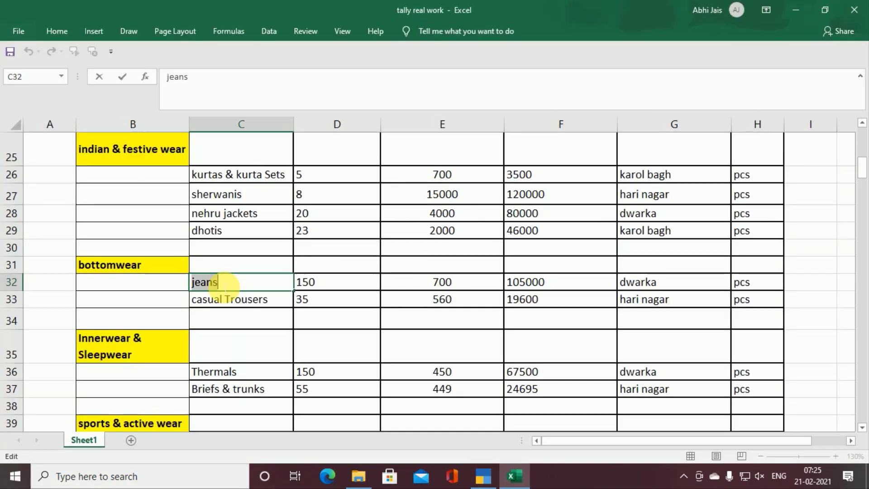
double_click(220, 300)
key(Home)
key(shift+End)
key(ctrl+c)
key(alt+Tab)
key(Return)
key(ctrl+alt+v)
key(Return)
key(Return)
key(Return)
key(Return)
key(Return)
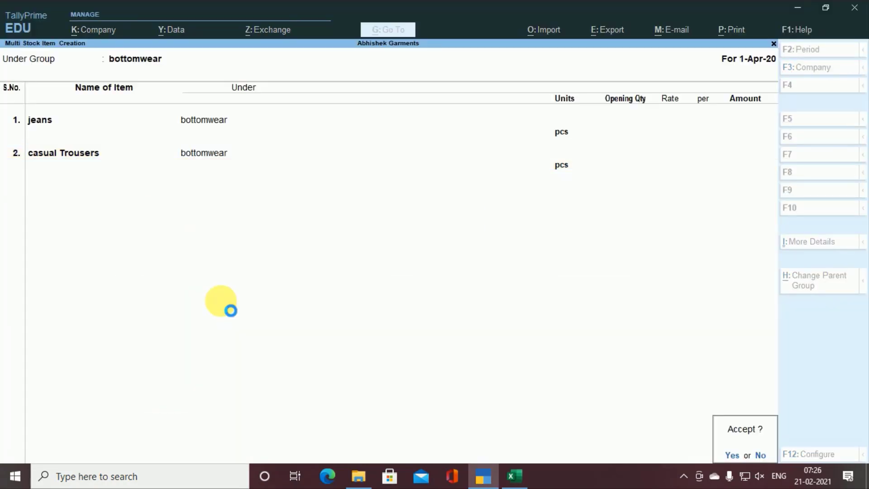
key(Return)
Copy Thermals from the Excel list and open a new multi stock item creation in TallyPrime
key(alt+Tab)
double_click(218, 248)
key(alt+Tab)
key(alt+h)
key(Return)
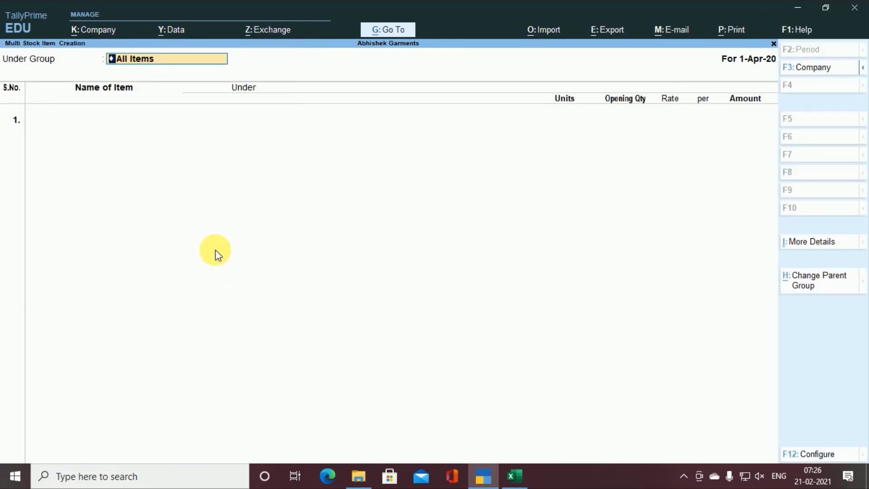
key(alt+Tab)
key(alt+Tab)
Set the parent group to Innerwear & Sleepwear and add Thermals as the first item with unit pcs
key(Down)
key(Down)
key(Down)
key(Return)
key(ctrl+alt+v)
key(Return)
key(Return)
Copy Briefs & trunks from the Excel list, add it in TallyPrime as the second Innerwear & Sleepwear item, and save the items
key(alt+Tab)
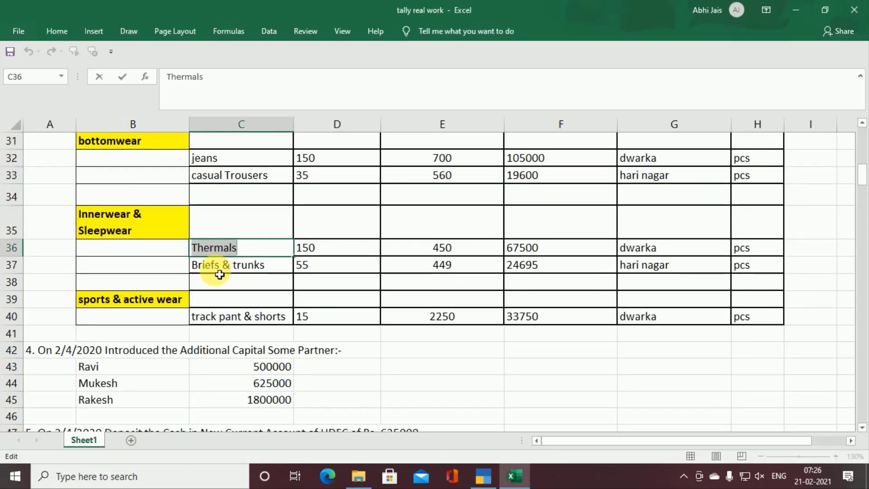
double_click(221, 268)
key(Home)
key(shift+End)
key(ctrl+c)
key(alt+Tab)
key(ctrl+alt+v)
key(Return)
key(Return)
key(Return)
Copy track pant & shorts from the Excel list and open a new multi stock item creation in TallyPrime
key(alt+Tab)
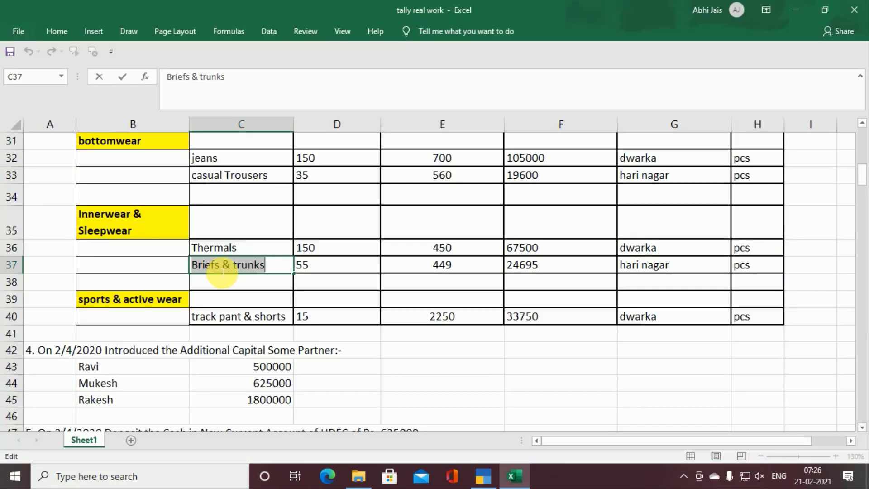
double_click(212, 317)
key(Home)
key(shift+End)
key(ctrl+c)
key(alt+Tab)
key(alt+h)
key(Return)
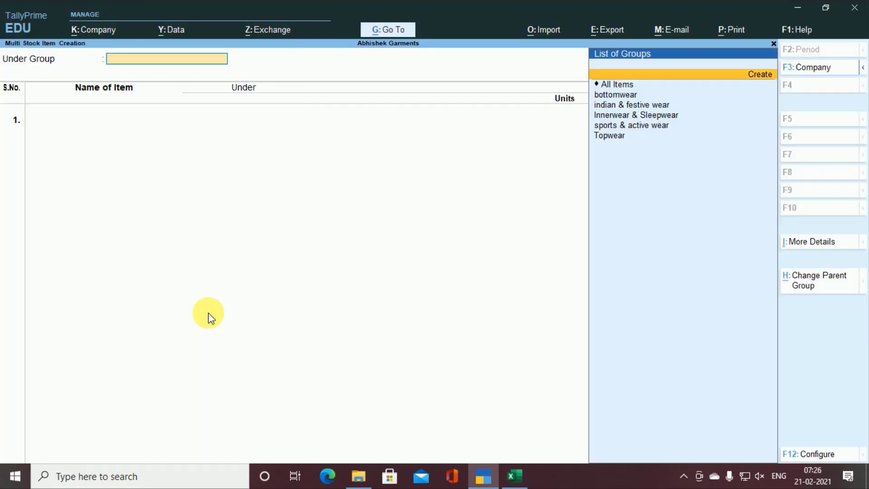
Set the parent group to sports & active wear, add track pant & shorts, and save the item
key(Down)
key(Down)
key(Down)
key(Down)
key(Return)
key(ctrl+alt+v)
key(Return)
key(Return)
key(Return)
key(alt+Tab)
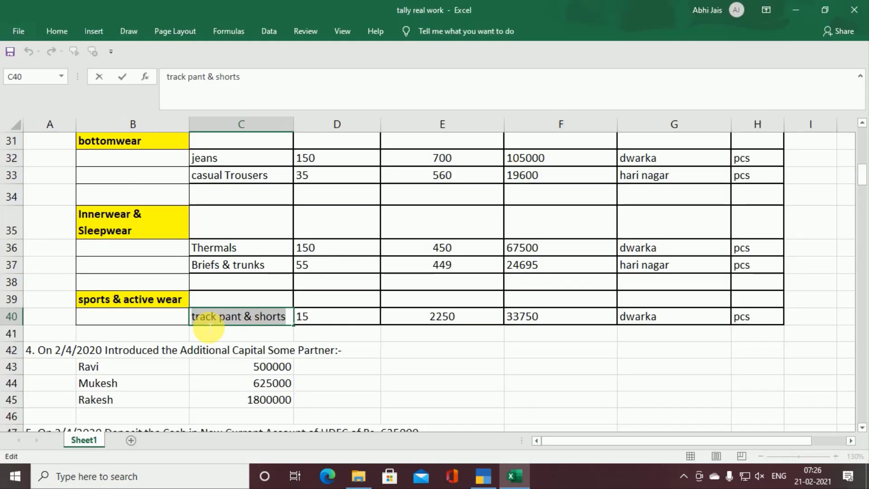
key(alt+Tab)
key(Return)
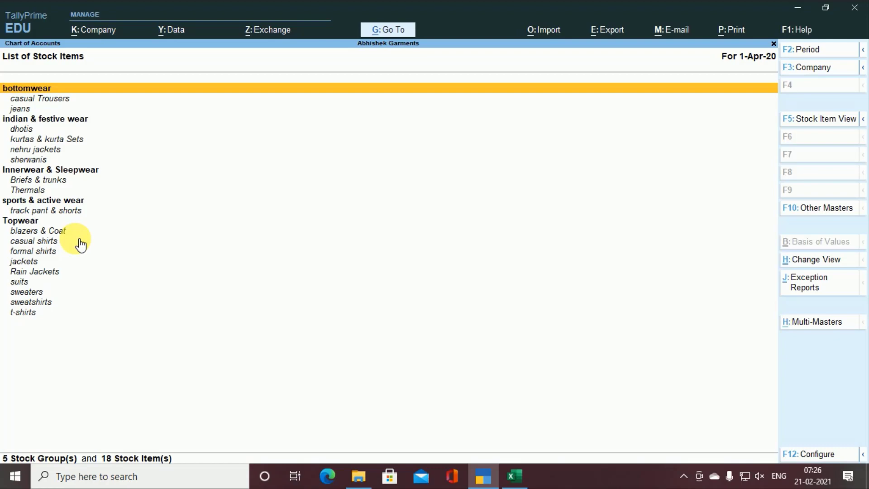
Leave the stock item list for the Gateway of Tally and open a new purchase voucher
key(Escape)
key(Escape)
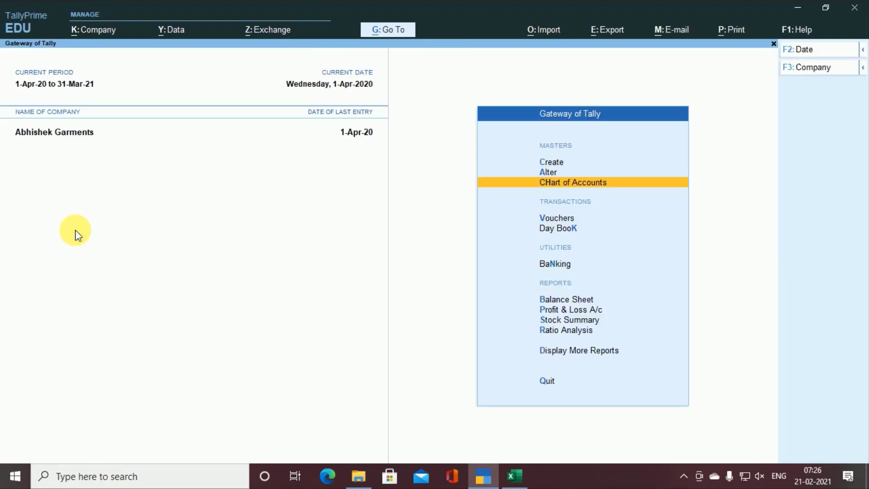
key(Down)
key(Return)
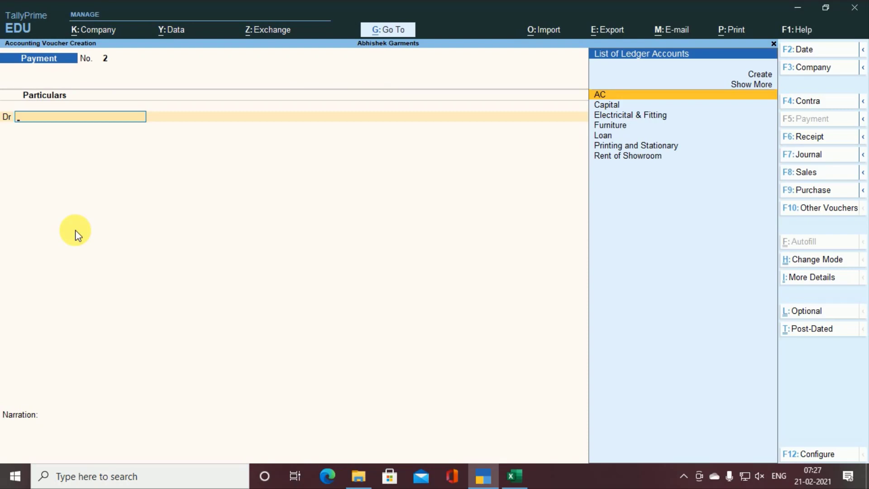
key(F9)
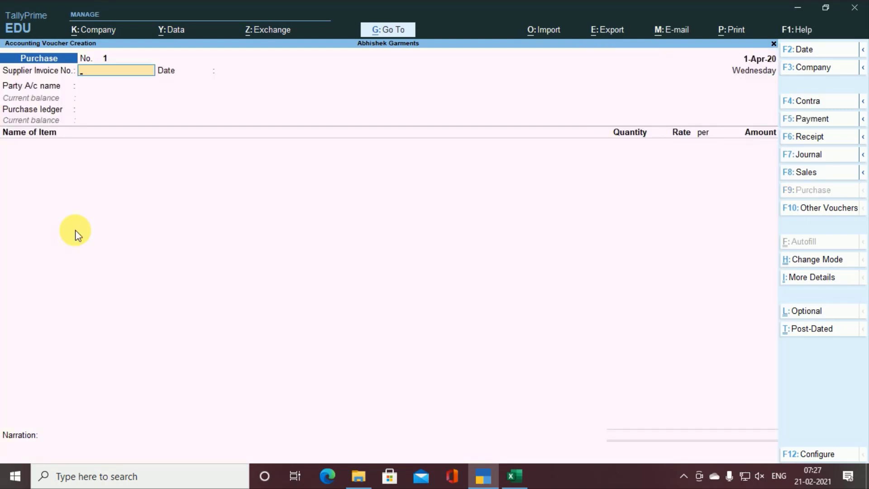
Check the credit purchase transaction in the Excel sheet and leave the voucher's supplier invoice number and date blank
key(alt+Tab)
scroll(181, 218, up, 5)
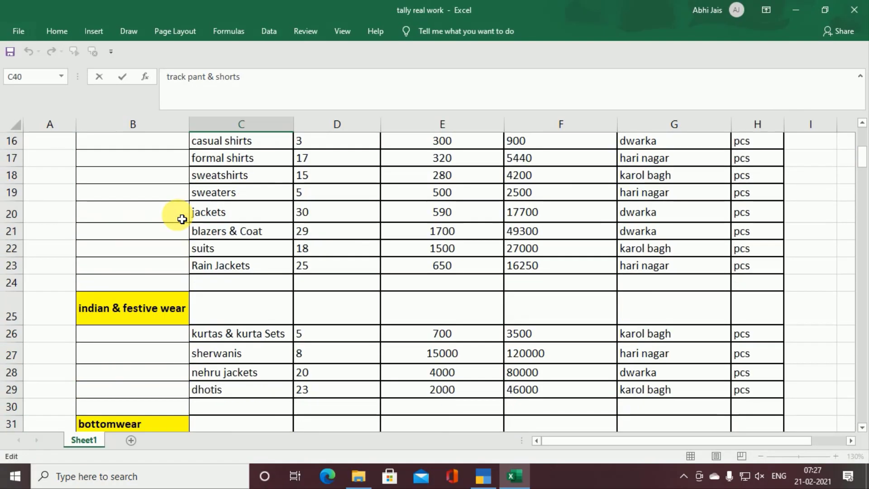
scroll(181, 219, up, 4)
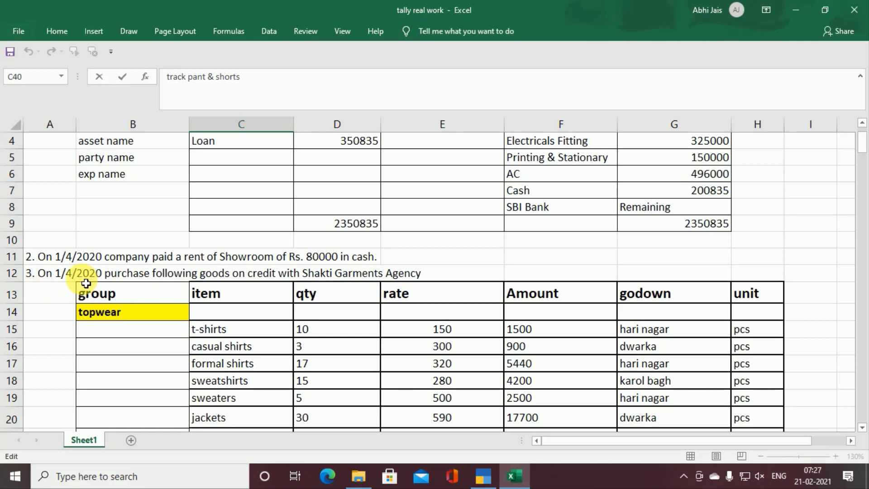
key(alt+Tab)
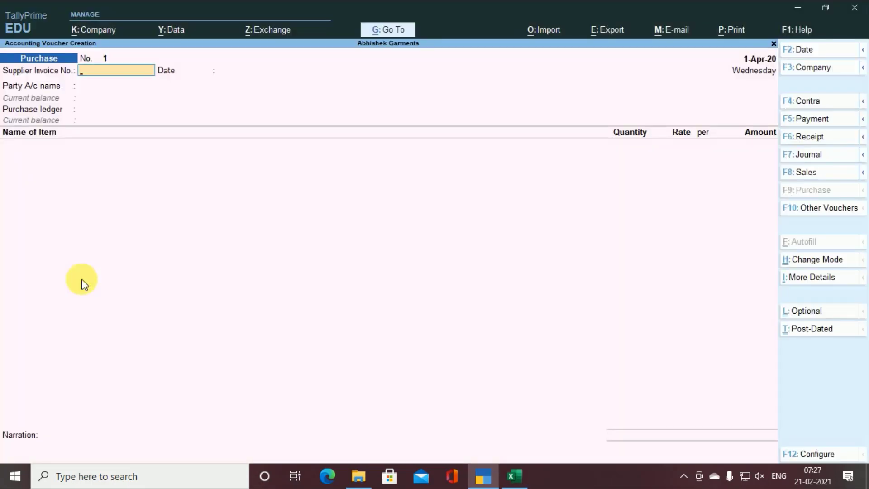
key(Return)
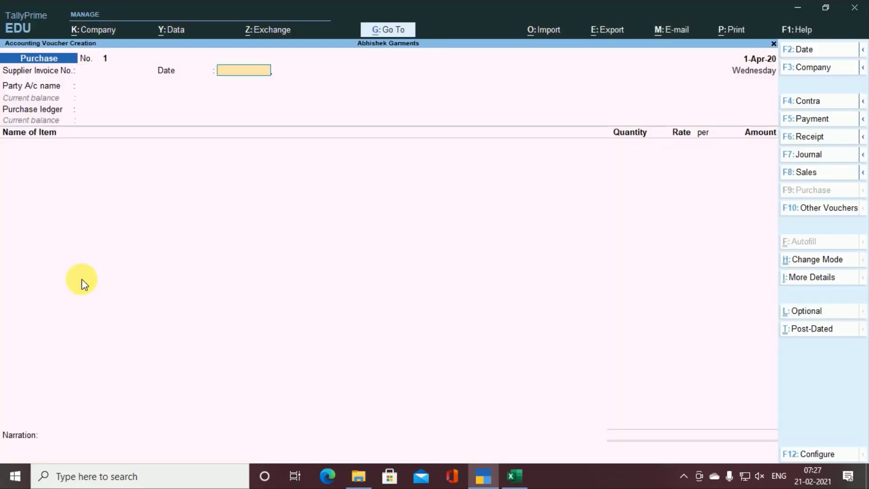
key(Return)
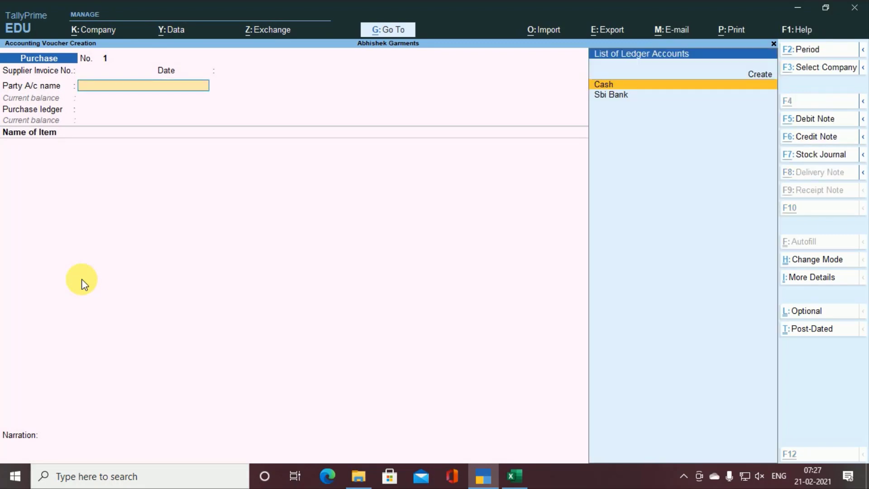
Copy the supplier name Shakti Garments Agency from the Excel transaction and open a new party ledger from the TallyPrime purchase voucher
key(alt+Tab)
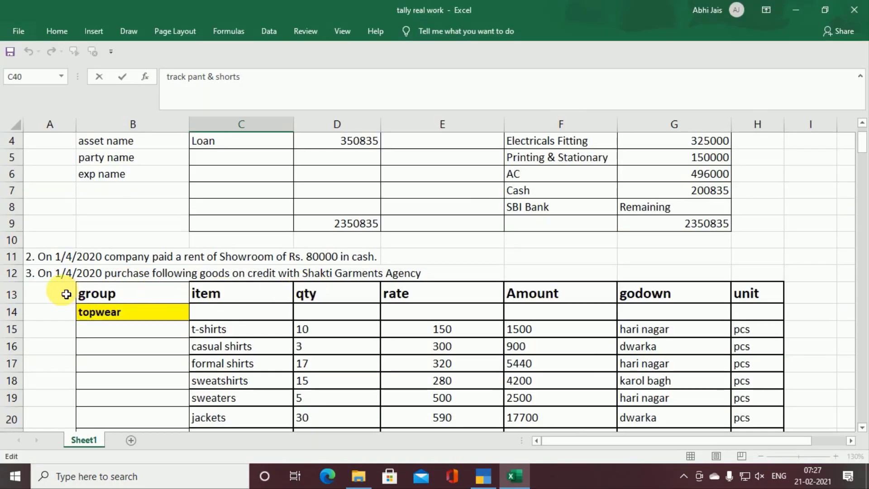
click(34, 274)
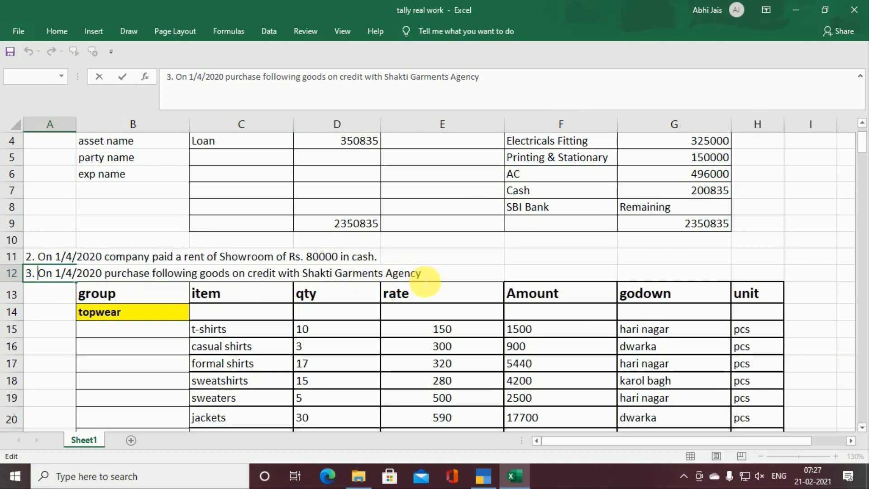
drag(421, 273, 310, 281)
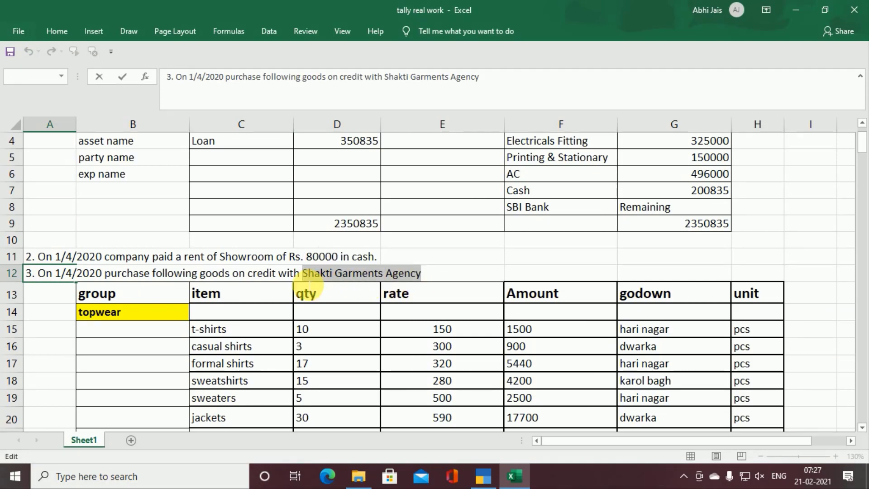
key(alt+Tab)
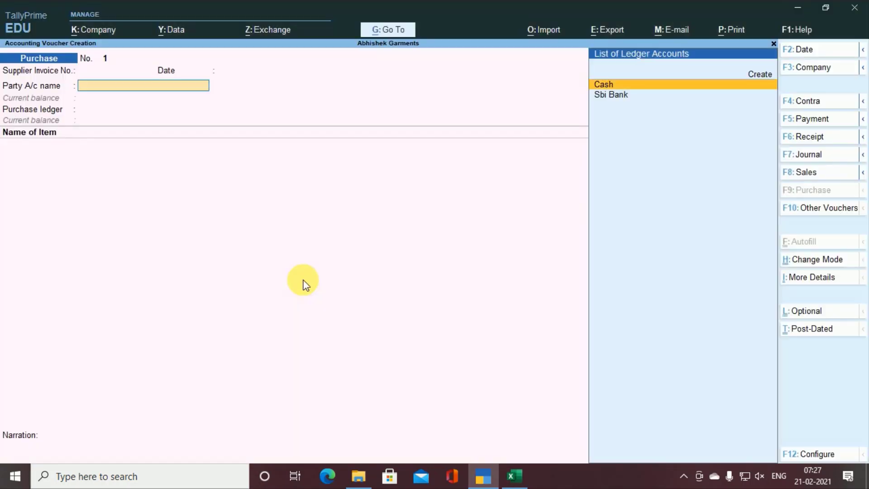
key(alt+c)
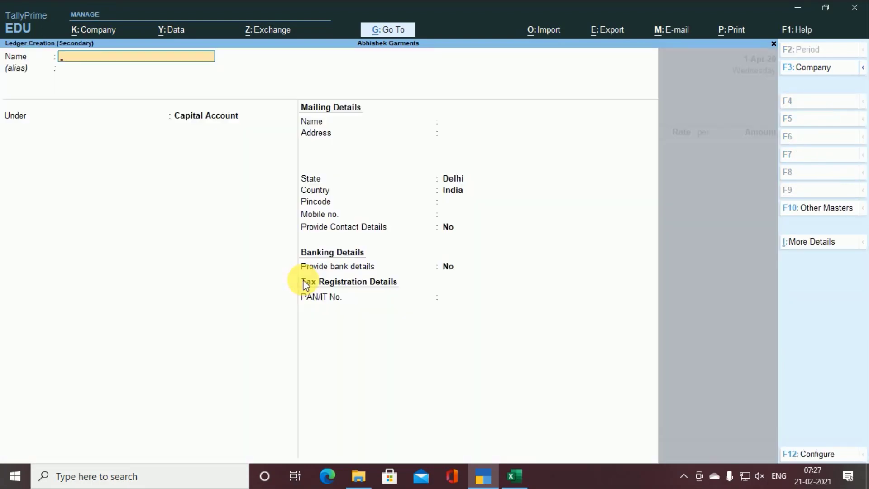
Name the ledger Shakti Garments Agency and place it under Sundry Creditors
key(ctrl+v)
key(Return)
key(Return)
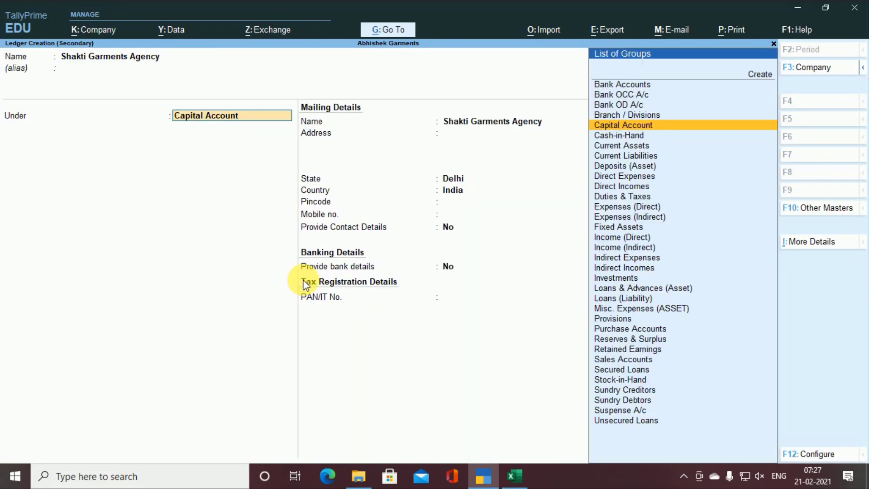
text(s)
key(Down)
key(Down)
key(Down)
key(Down)
key(Return)
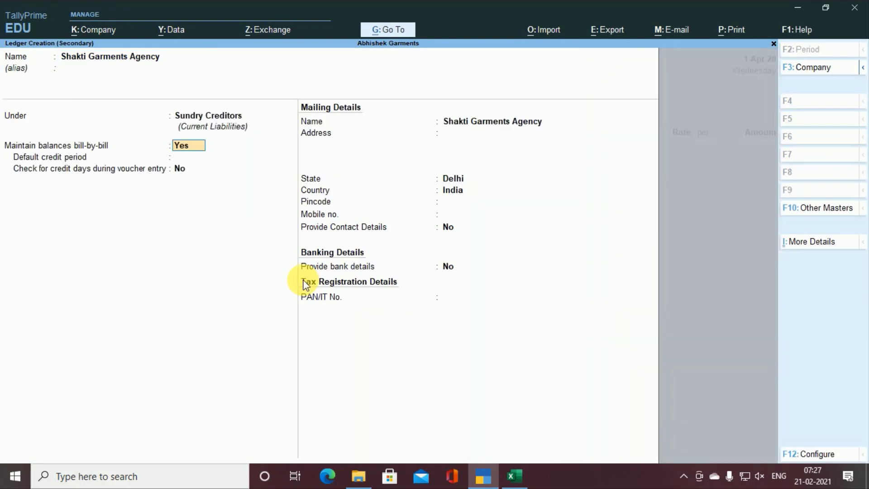
Save the supplier ledger with its default settings and accept the voucher's receipt and party details unchanged
key(Return)
key(Return)
key(Return)
key(Return)
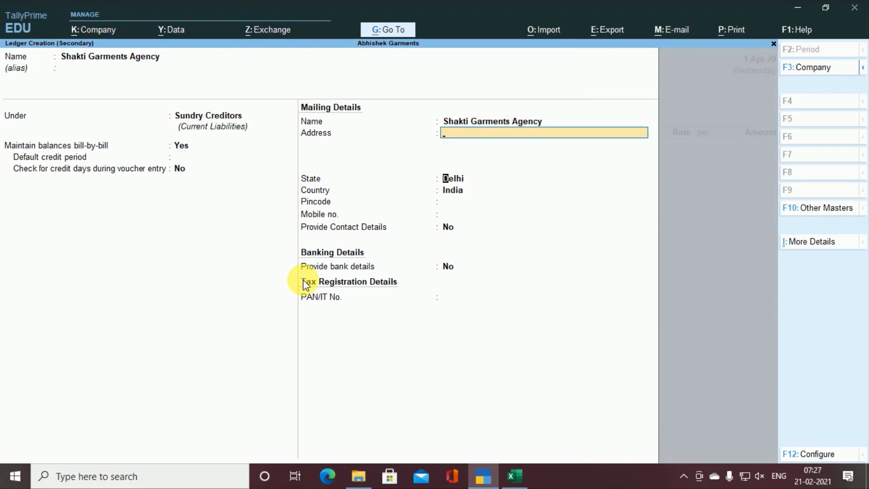
key(Return)
key(Return)
key(Return)
key(Return)
key(Return)
key(ctrl)
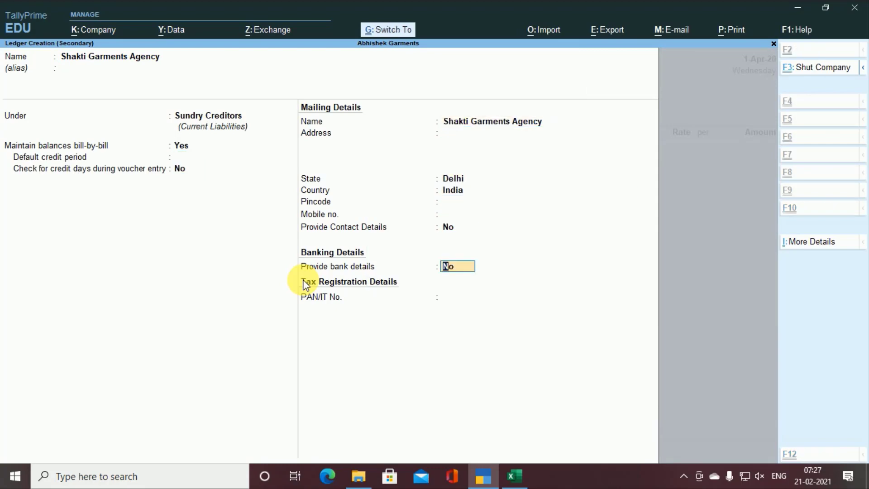
key(ctrl+a)
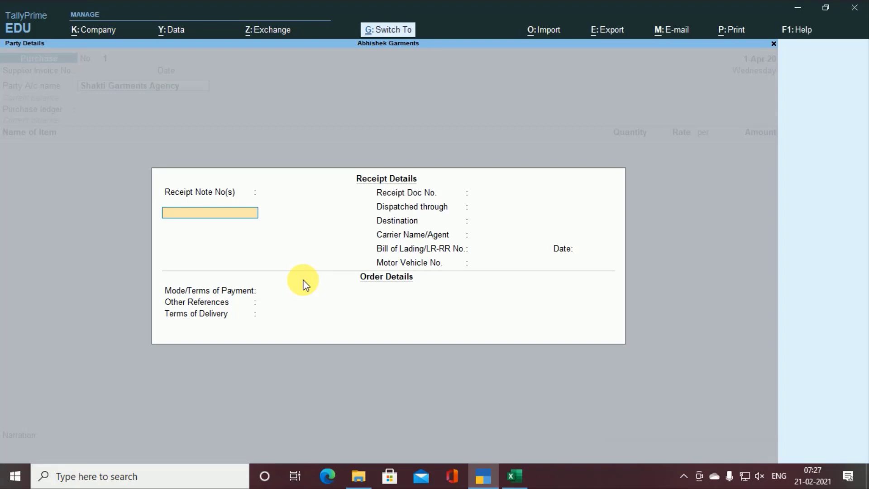
key(ctrl+a)
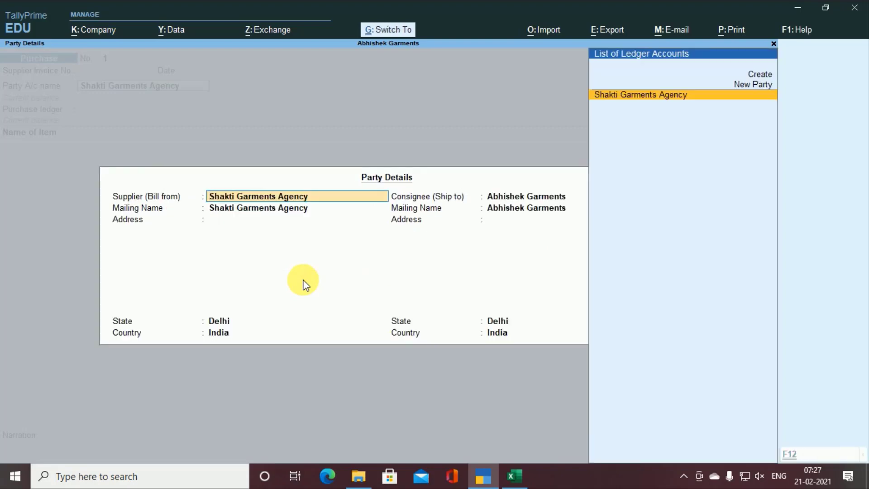
key(ctrl+a)
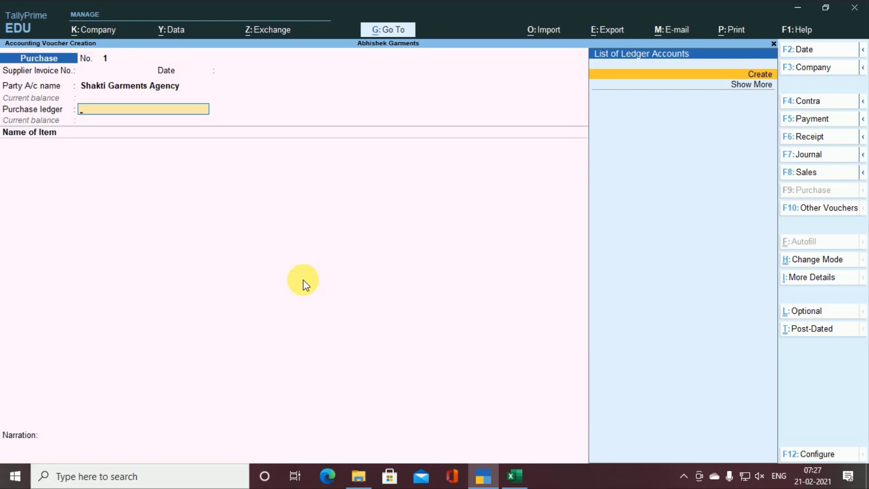
Create the purchase ledger Purchase A/c under Purchase Accounts with ledger type Not Applicable, and save it
key(alt+c)
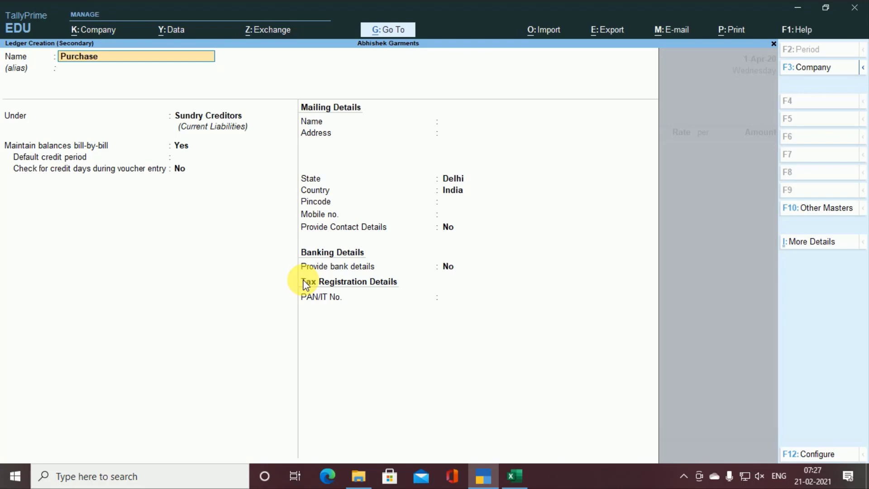
text(Purchase a/c)
key(Return)
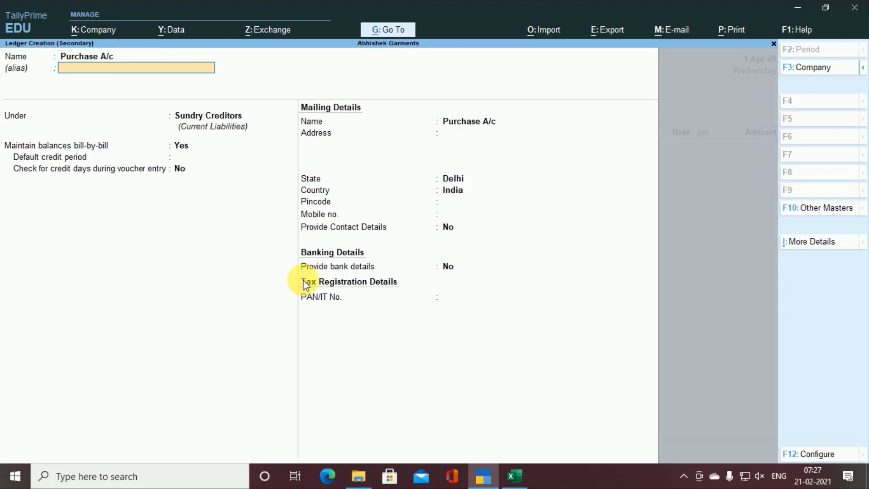
text(Pu)
key(Return)
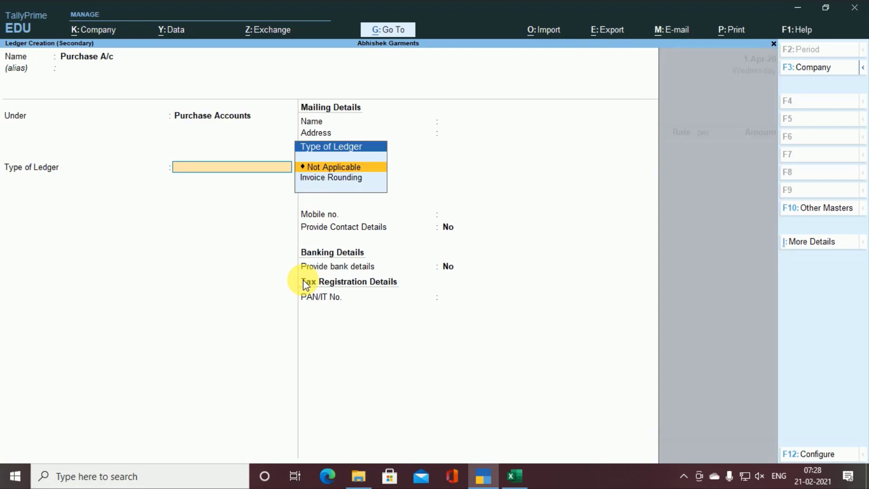
key(Return)
key(Return)
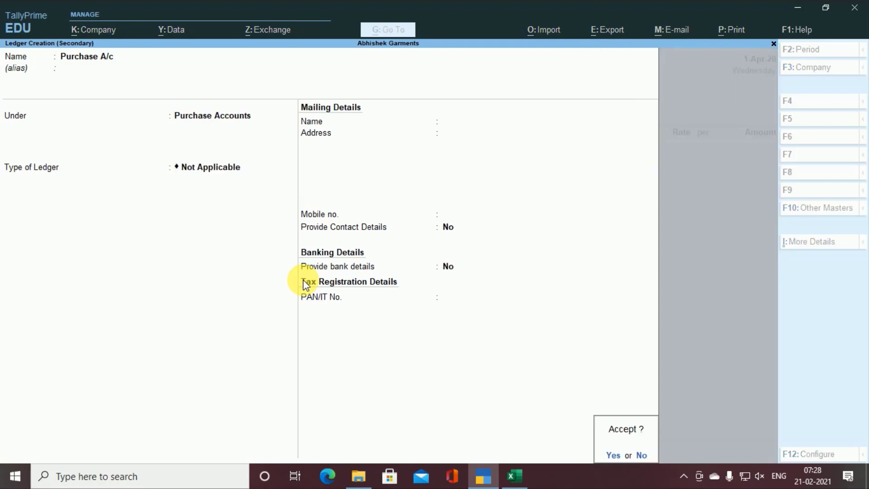
key(Return)
Look up the first topwear row in the Excel list and select t-shirts as the voucher's first item
key(alt+Tab)
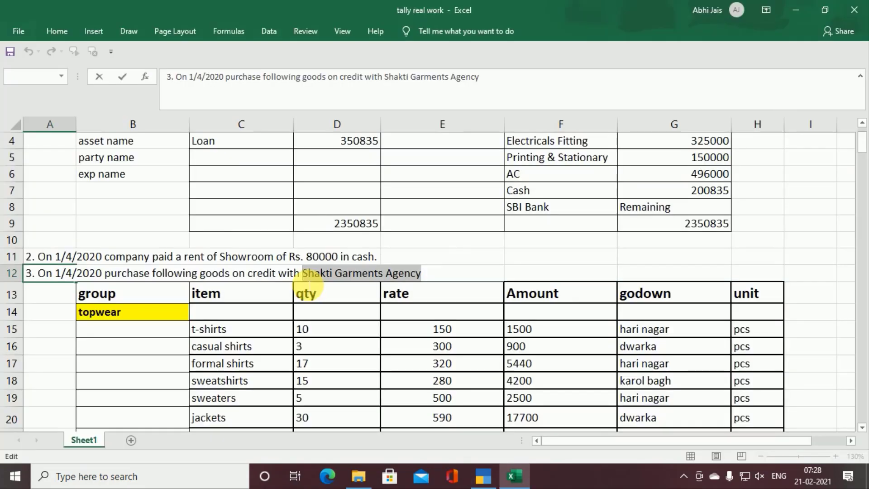
click(334, 335)
scroll(334, 335, down, 2)
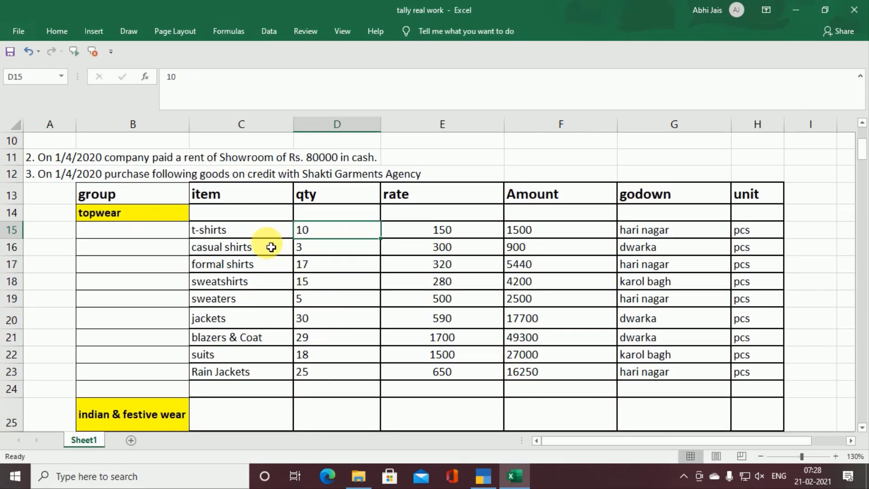
key(alt+Tab)
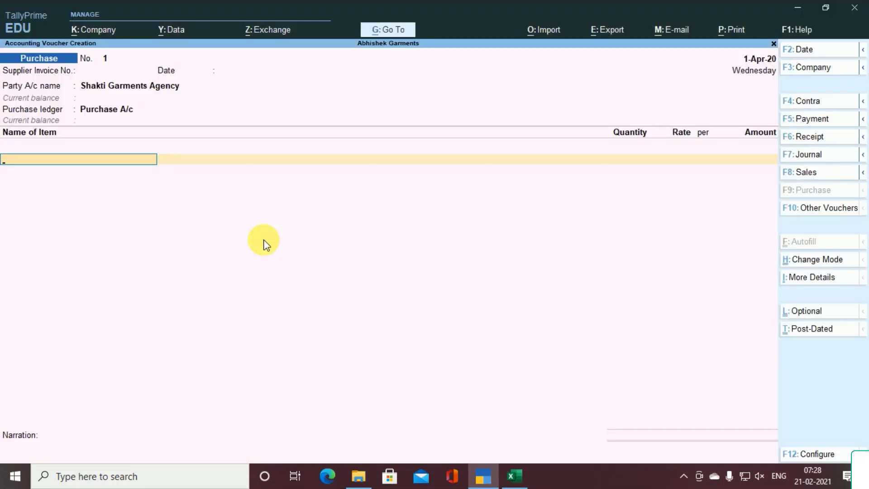
text(T)
key(Down)
key(Down)
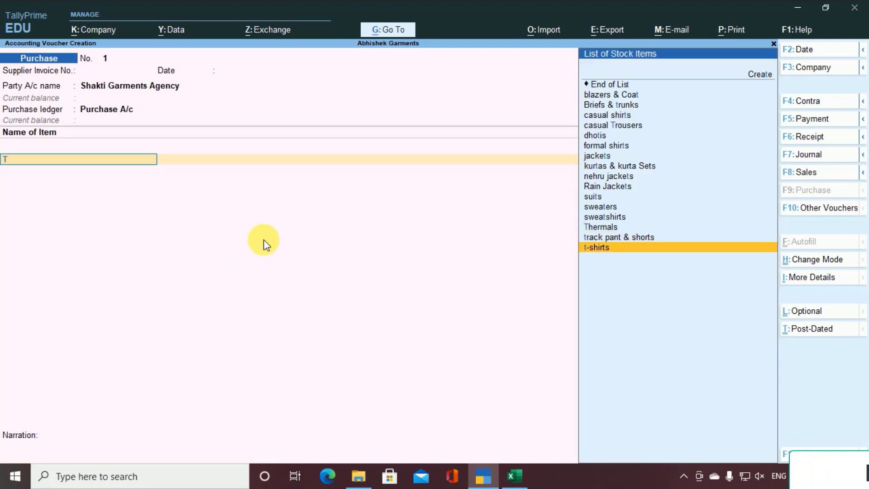
key(Return)
Allocate 10 pcs of t-shirts to the Hari Nagar godown, following the Excel row
key(alt+Tab)
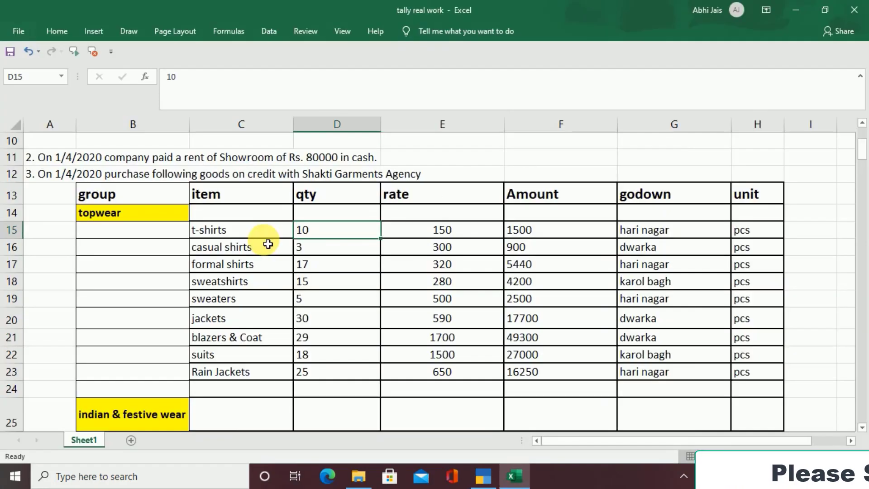
key(alt+Tab)
text(ha)
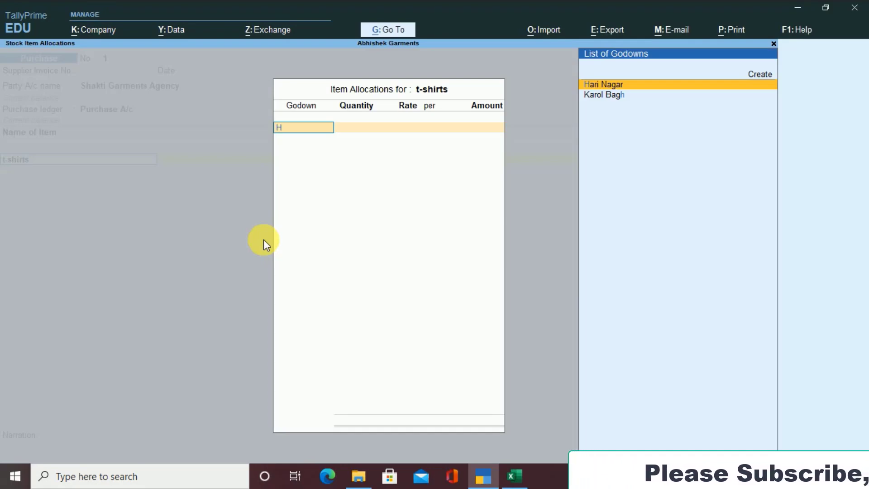
key(Return)
key(alt+Tab)
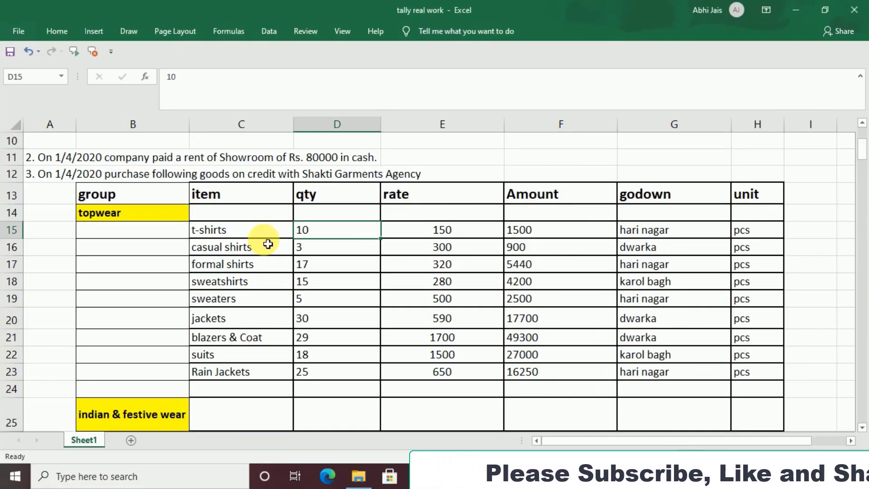
key(alt+Tab)
text(10)
key(Return)
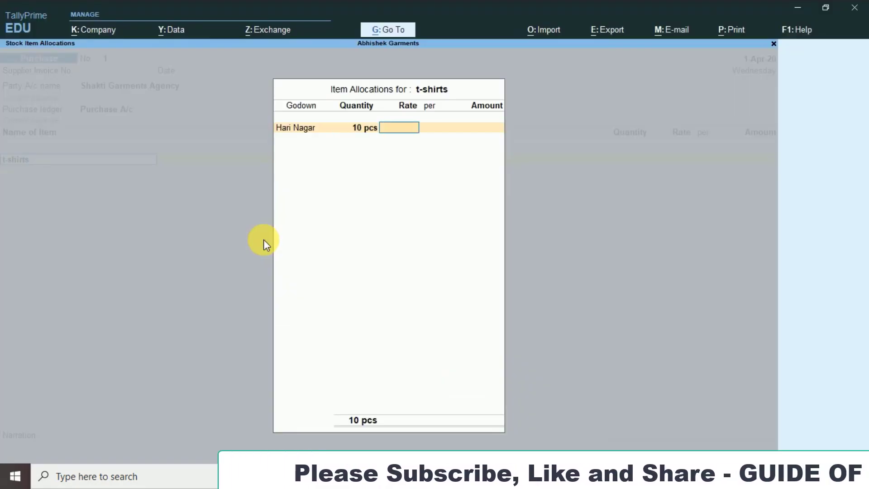
Set the t-shirts rate to 150 per pcs and complete the item's allocation
key(alt+Tab)
key(alt+Tab)
text(150)
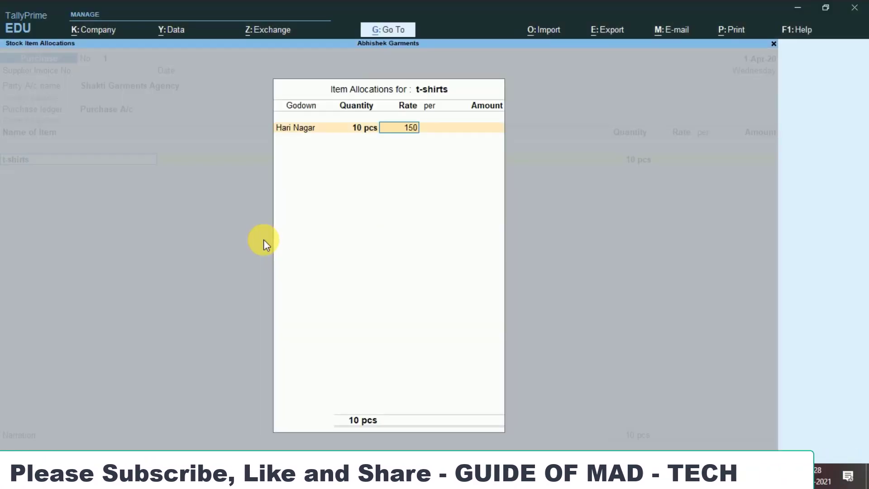
key(Return)
key(Return)
key(Return)
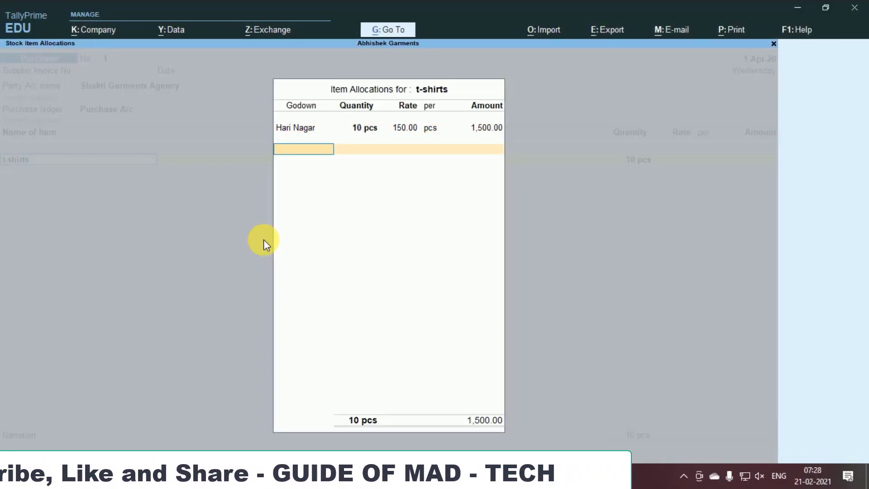
key(Return)
key(Return)
Add casual shirts as the second voucher item and assign it to the Dwarka godown, as listed in Excel
key(alt+Tab)
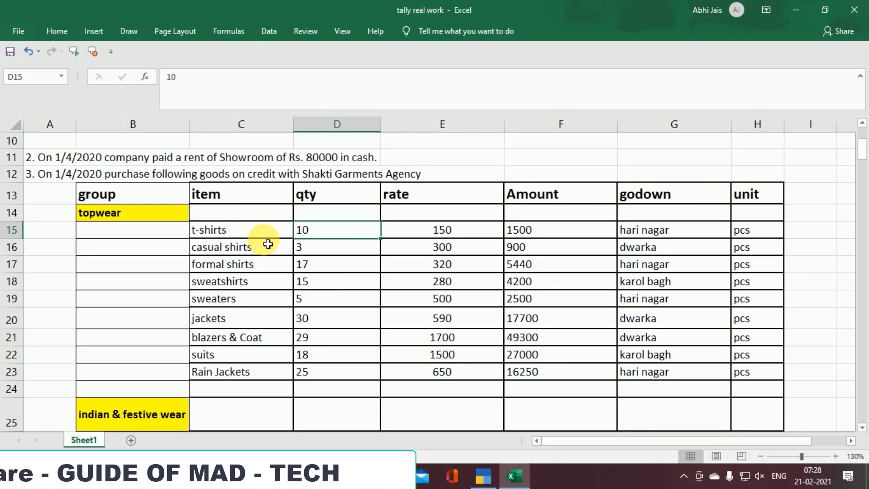
key(alt+Tab)
text(Ca)
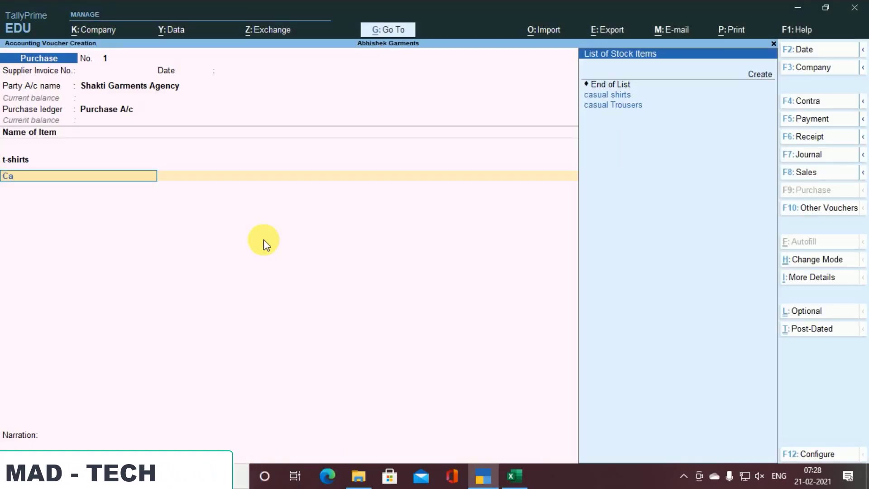
key(Return)
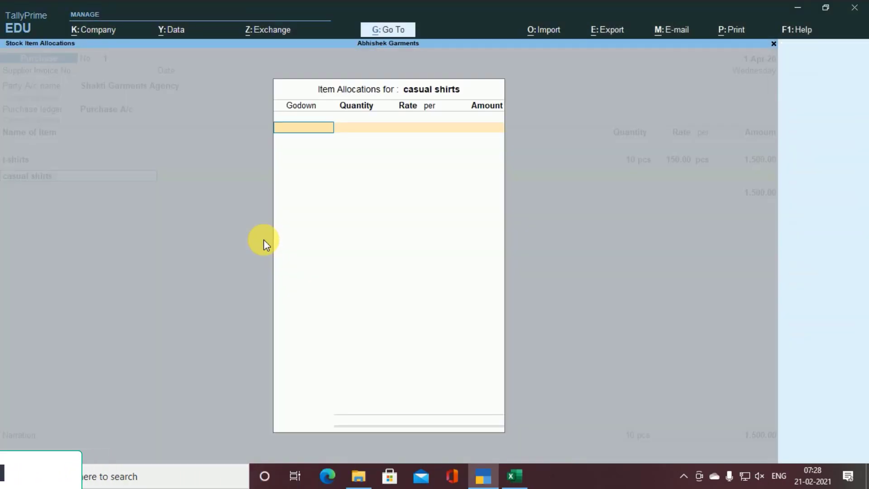
key(alt+Tab)
key(alt+Tab)
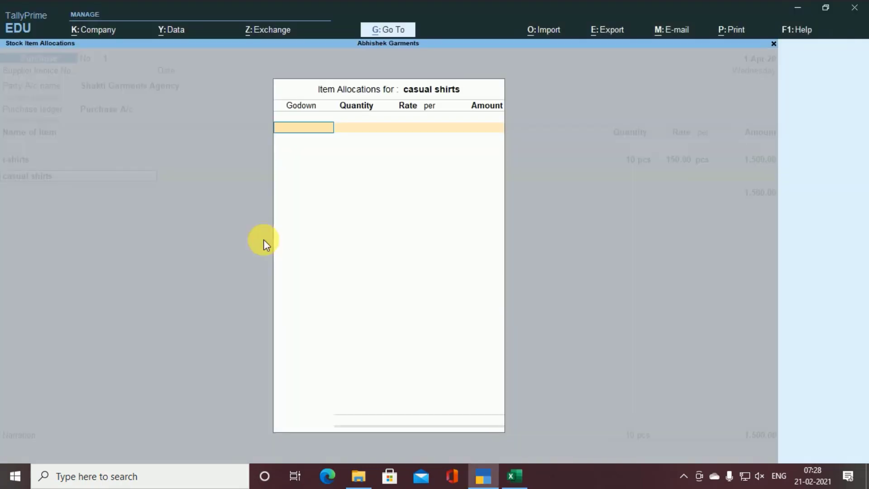
text(Dw)
key(Return)
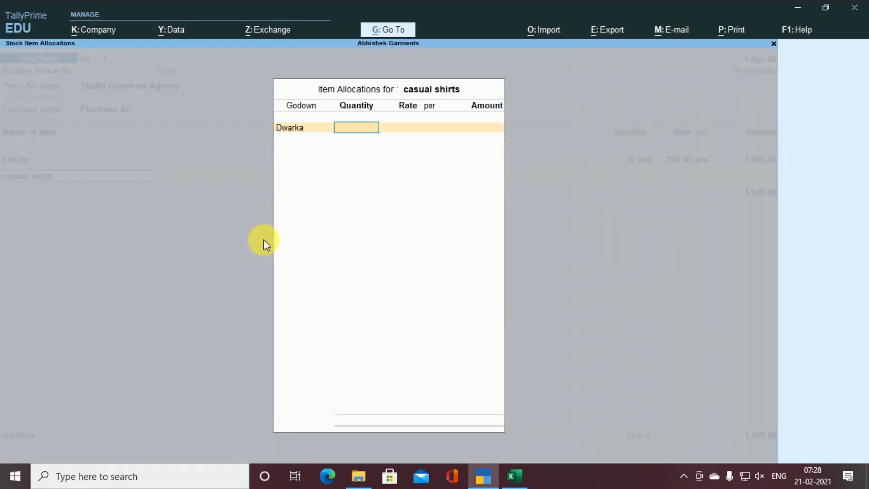
Set the casual shirts quantity to 3 pcs at a rate of 300 and complete the allocation
key(alt+Tab)
key(alt+Tab)
text(3)
key(Return)
text(300)
key(Return)
key(Return)
key(Return)
Add formal shirts to the voucher with 17 pcs in the Hari Nagar godown at a rate of 320
text(F)
key(Return)
text(h)
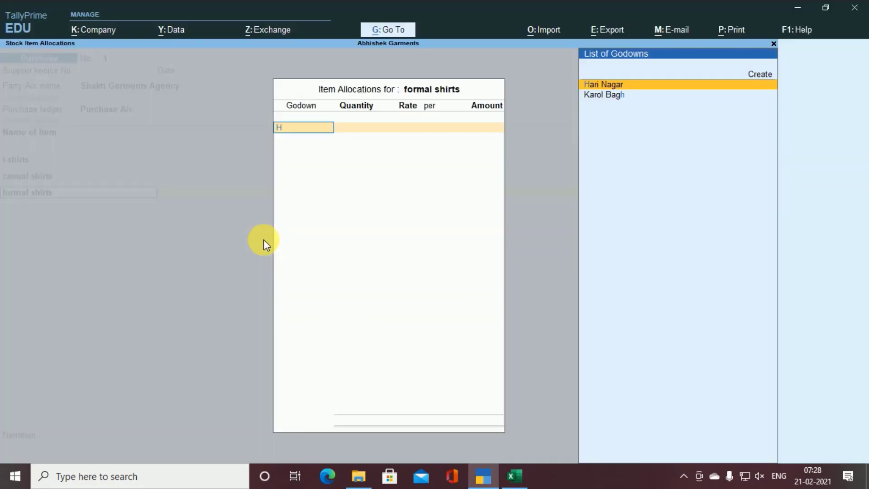
key(Return)
text(17)
key(Return)
text(320)
Check the next row in the Excel list and select sweatshirts as the fourth voucher item
key(alt+Tab)
key(alt+Tab)
text(s)
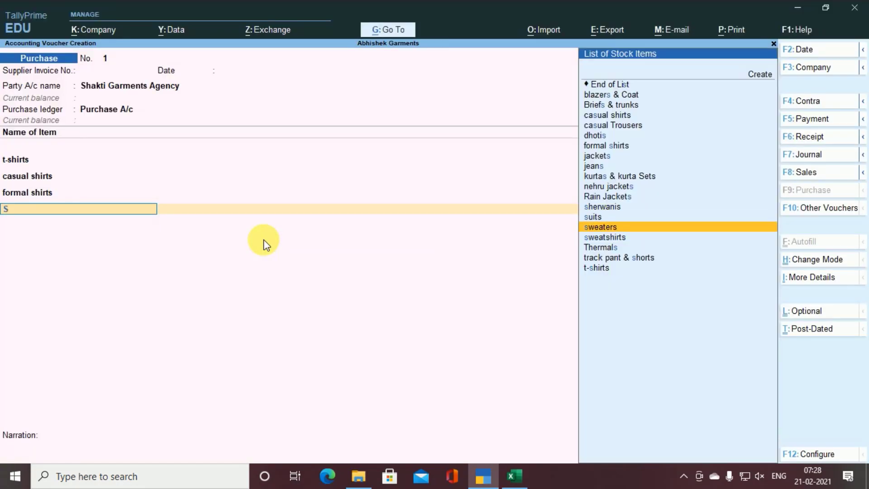
key(alt+Tab)
key(alt+Tab)
text(weats)
key(Return)
Allocate 15 pcs of sweatshirts to the Karol Bagh godown at a rate of 280
text(k)
key(Return)
text(15)
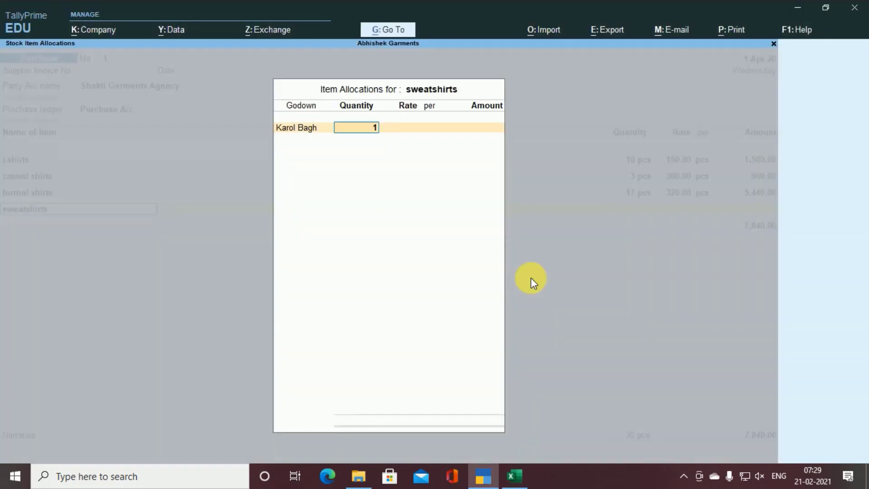
key(Return)
text(280)
key(Return)
key(Return)
Check the following Excel row and select sweaters as the fifth voucher item
key(alt+Tab)
key(alt+Tab)
text(sweaters)
key(Return)
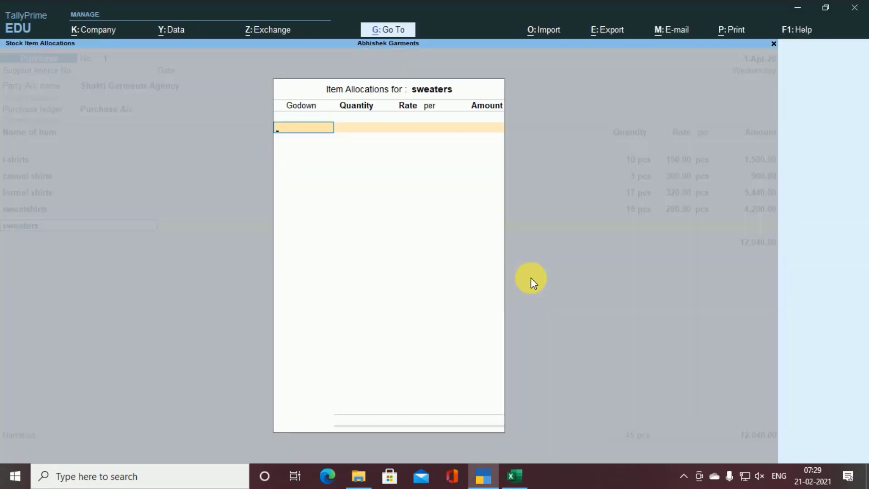
Allocate 5 pcs of sweaters to the Hari Nagar godown at a rate of 500 and check the next Excel row
key(Return)
text(5)
key(Return)
text(500)
key(Return)
key(Return)
key(alt+Tab)
key(alt+Tab)
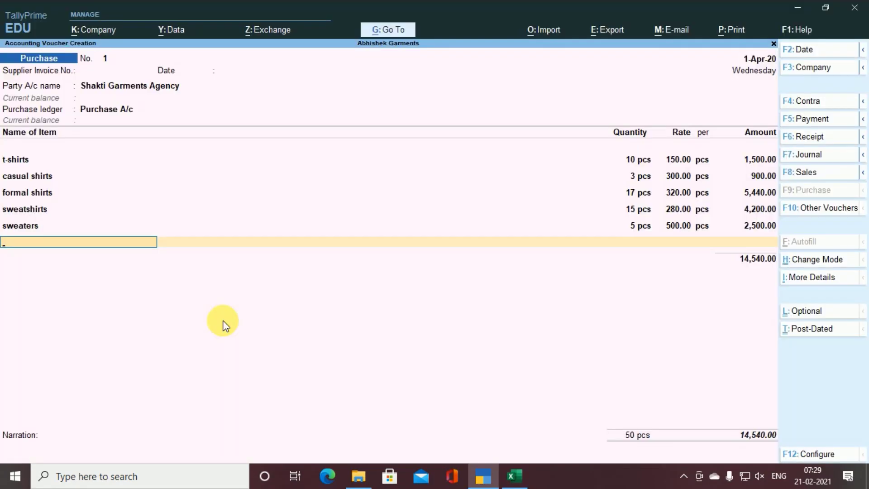
Add jackets to the voucher with 30 pcs in the Dwarka godown at a rate of 590
text(jackets)
key(Return)
key(Return)
text(30)
key(Return)
text(590)
key(Return)
key(Return)
key(alt+Tab)
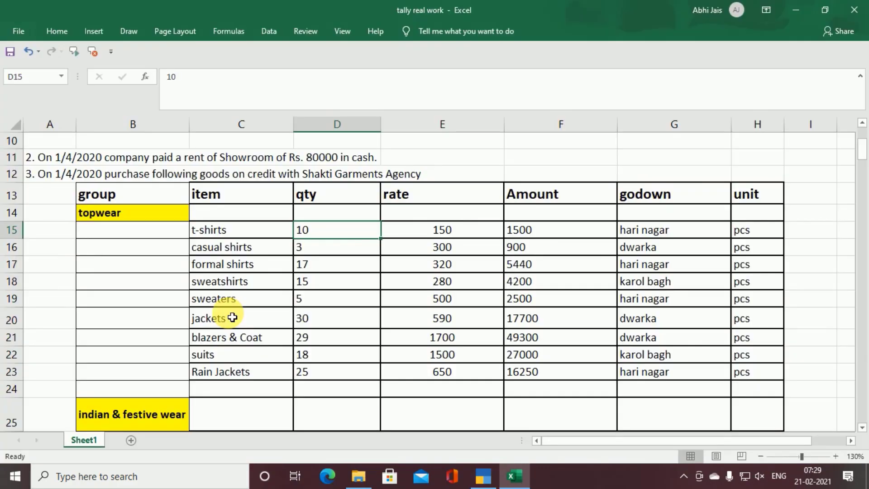
key(alt+Tab)
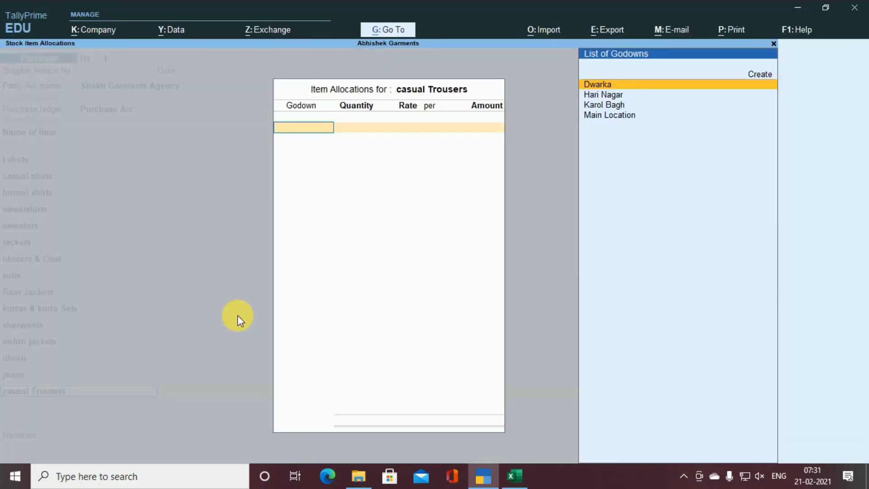
Allocate 35 pcs of casual Trousers to the Hari Nagar godown at a rate of 560
text(h)
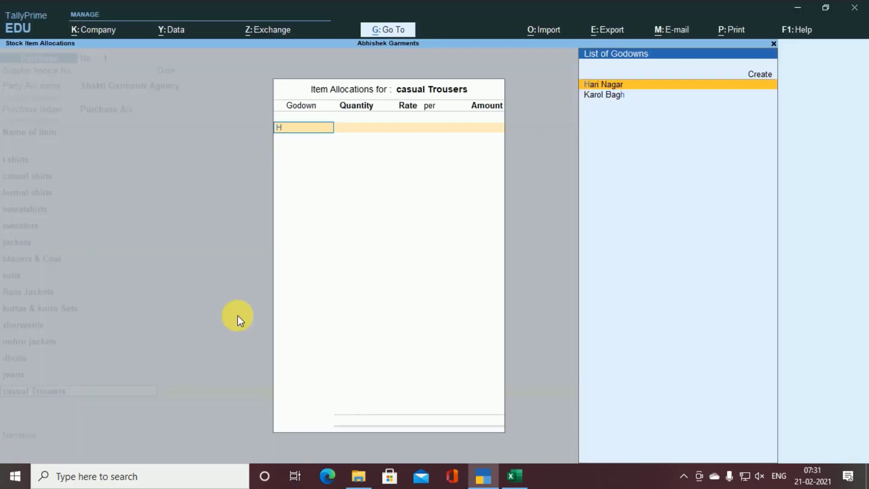
key(Return)
text(35)
key(Return)
text(500)
key(Return)
key(Return)
Add Thermals to the voucher with 150 pcs in the Dwarka godown at a rate of 450
key(alt+Tab)
key(alt+Tab)
key(Return)
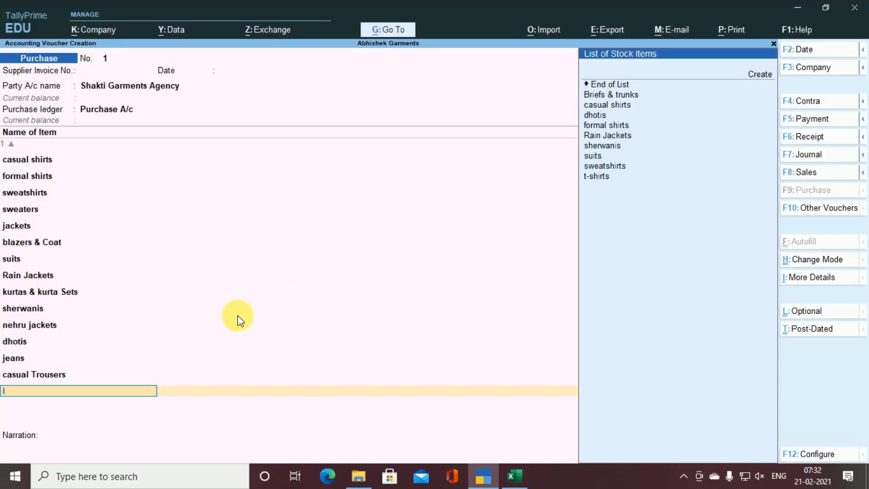
text(T)
key(alt+Tab)
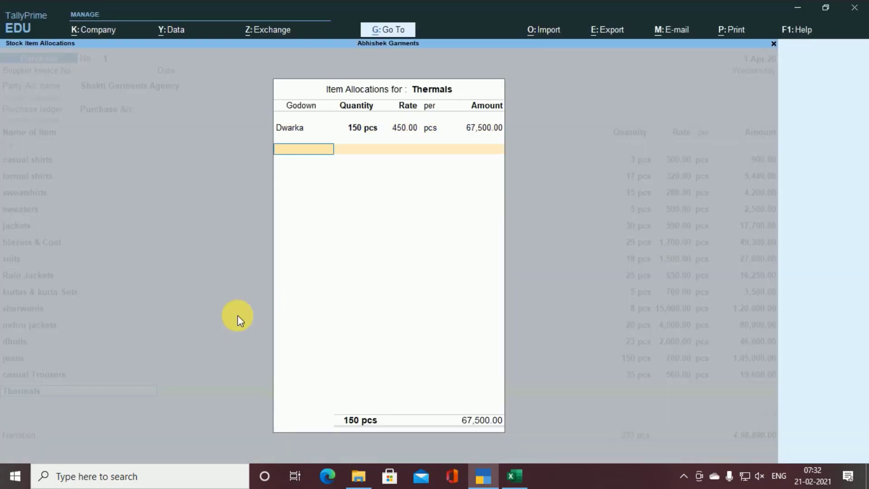
key(Return)
key(Return)
Add Briefs & trunks to the voucher with 55 pcs in the Hari Nagar godown at a rate of 449
text(Briefs & trunks)
key(alt+Tab)
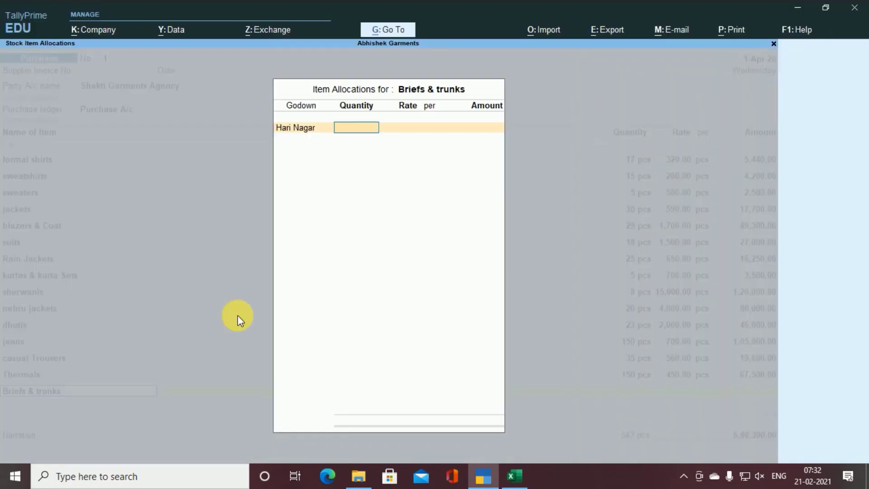
text(55)
key(Return)
text(449)
key(Return)
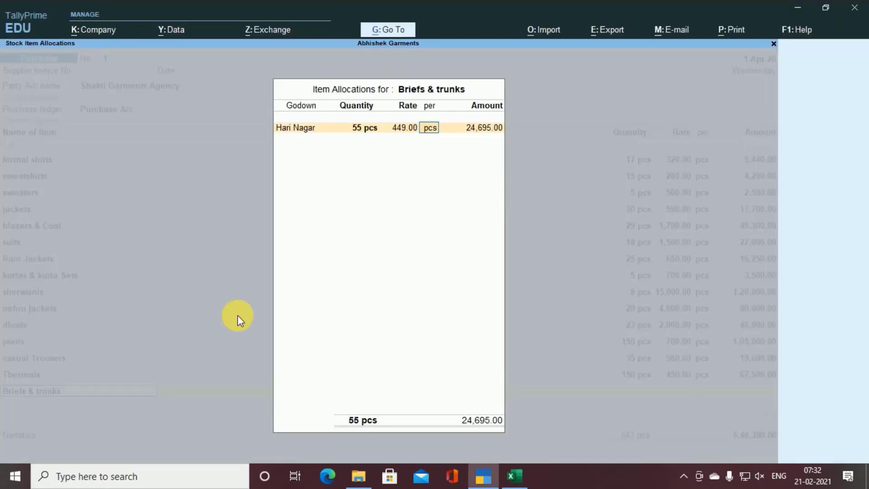
Add track pant & shorts to the voucher with 15 pcs in the Dwarka godown at a rate of 2250
key(alt+Tab)
key(alt+Tab)
text(t)
key(Return)
key(Return)
text(15)
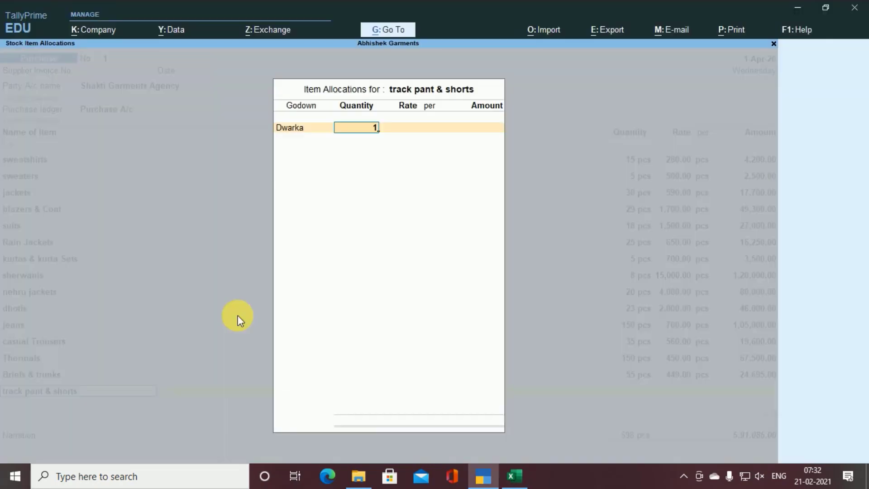
key(Return)
text(2250)
key(Return)
key(Return)
key(Return)
key(Return)
Check the Excel purchase list against the entered items and end the voucher's item list
key(alt+Tab)
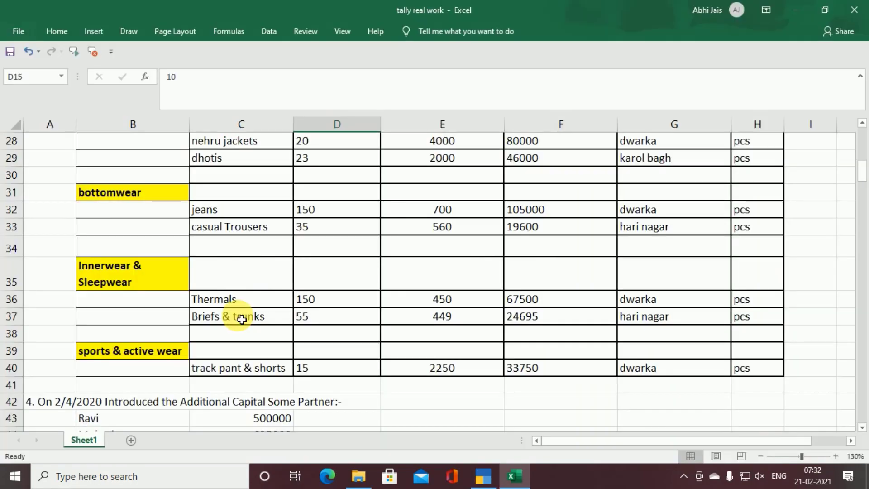
scroll(241, 320, up, 6)
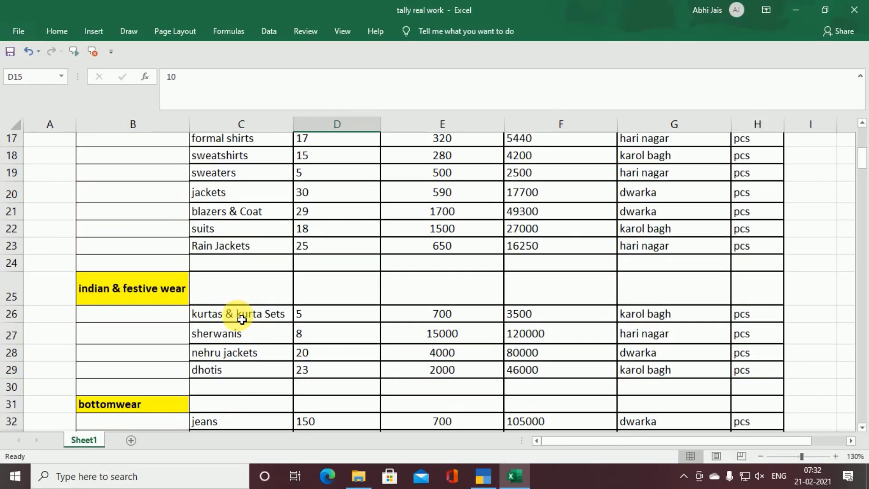
scroll(242, 319, down, 6)
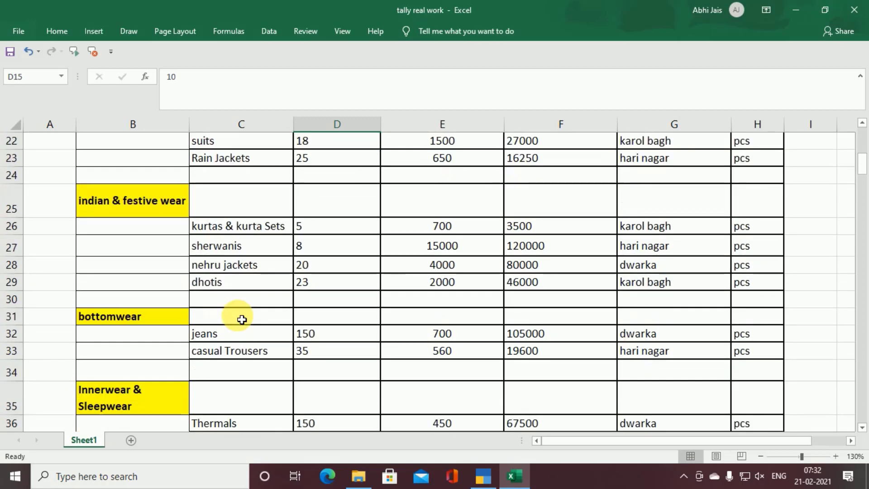
key(alt+Tab)
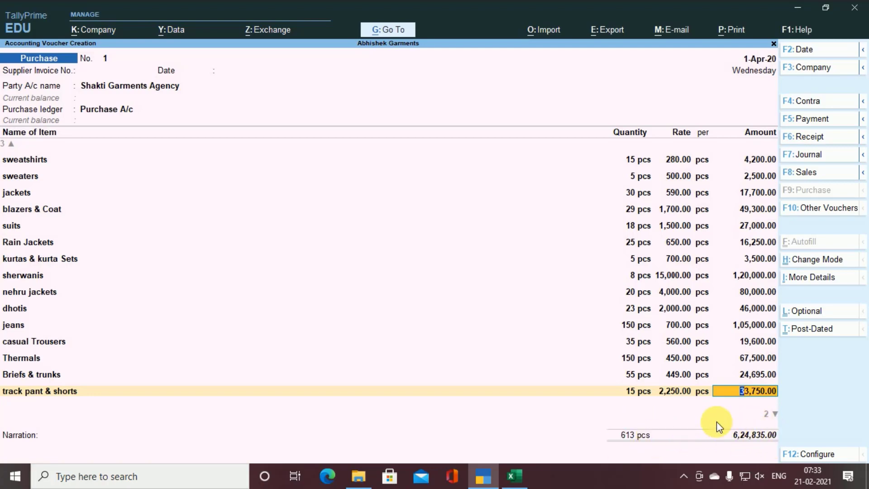
key(Return)
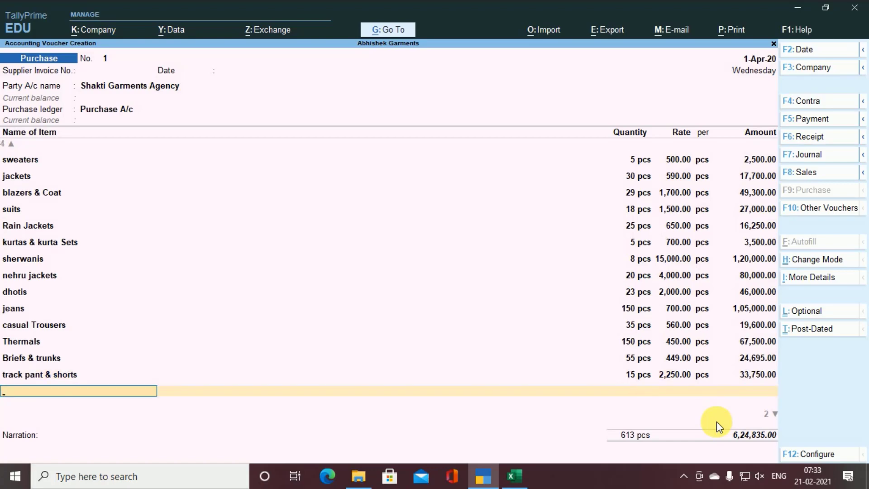
key(Return)
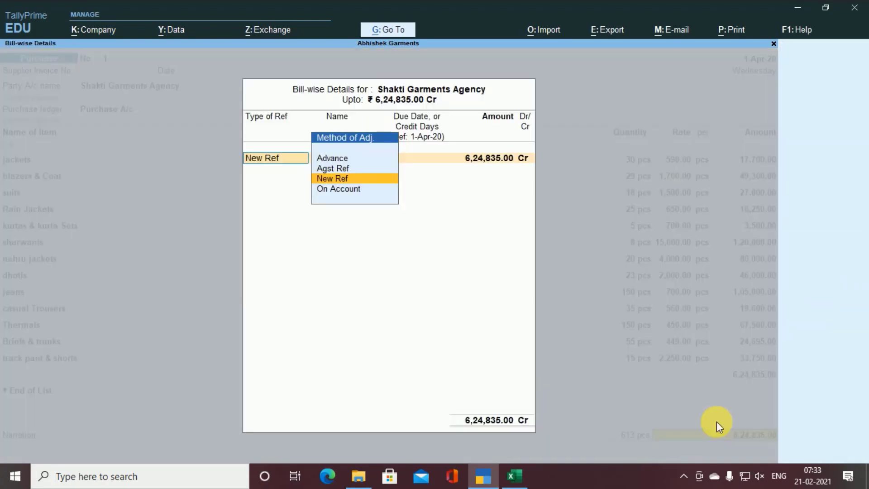
Record the full bill amount for Shakti Garments Agency as a New Ref named 1 on the credit side
key(Return)
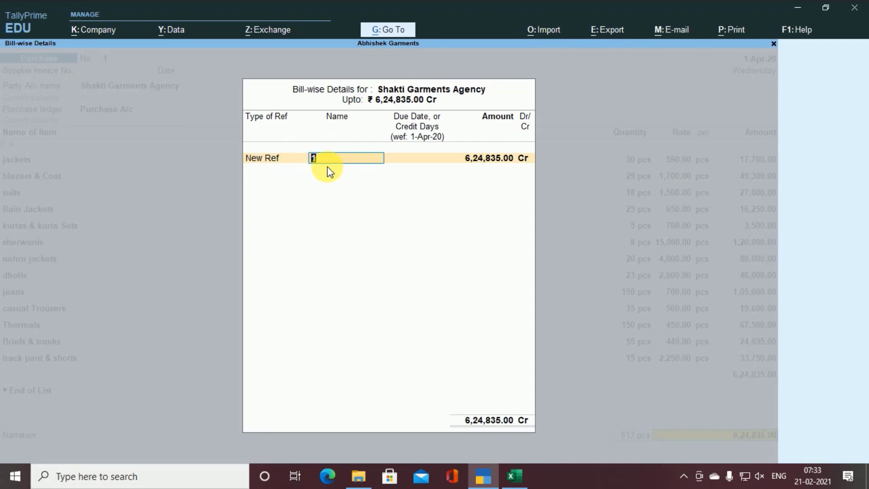
key(Return)
key(Return)
key(Return)
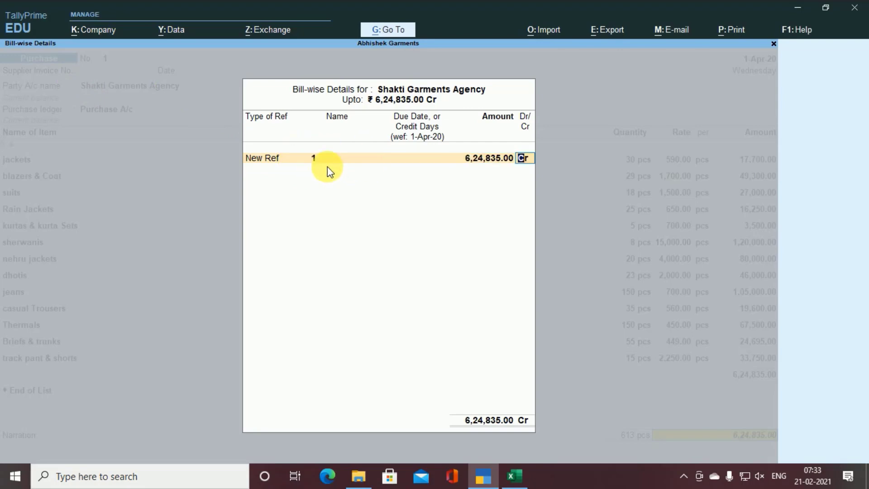
key(Return)
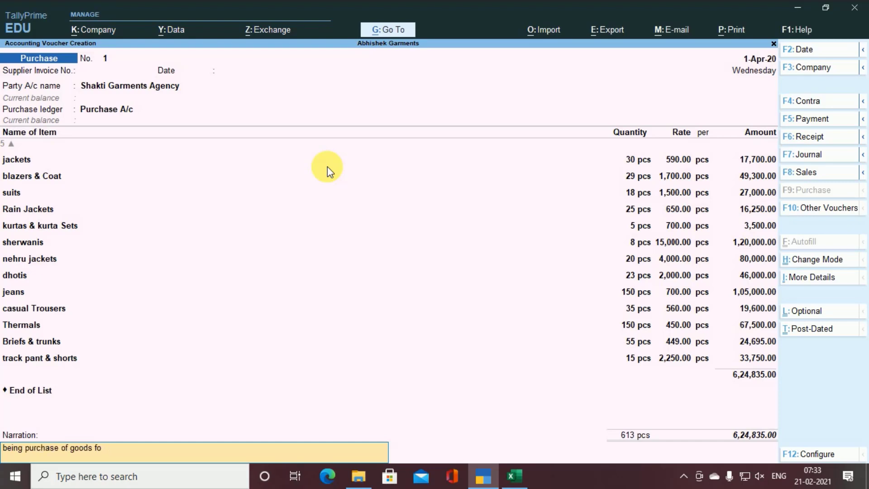
Enter the narration "being purchase of goods from shakti garments" and save the purchase voucher
text(ark)
key(BackSpace)
key(BackSpace)
text(kti)
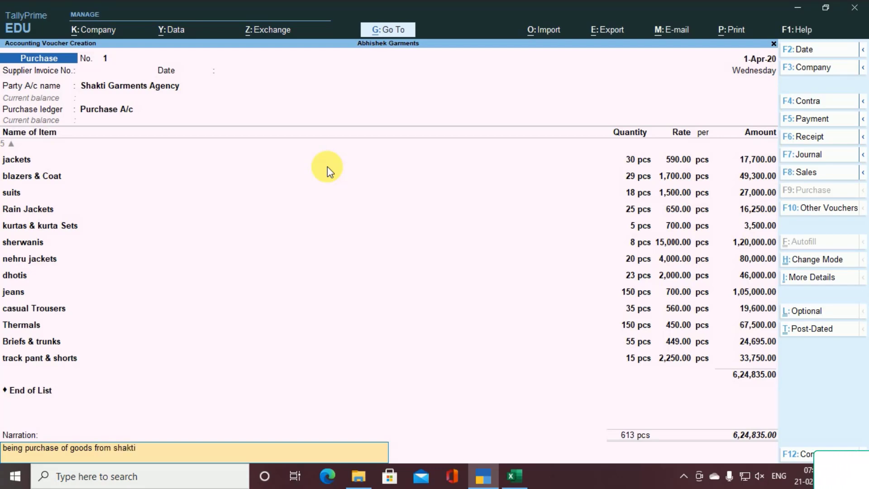
text( garments)
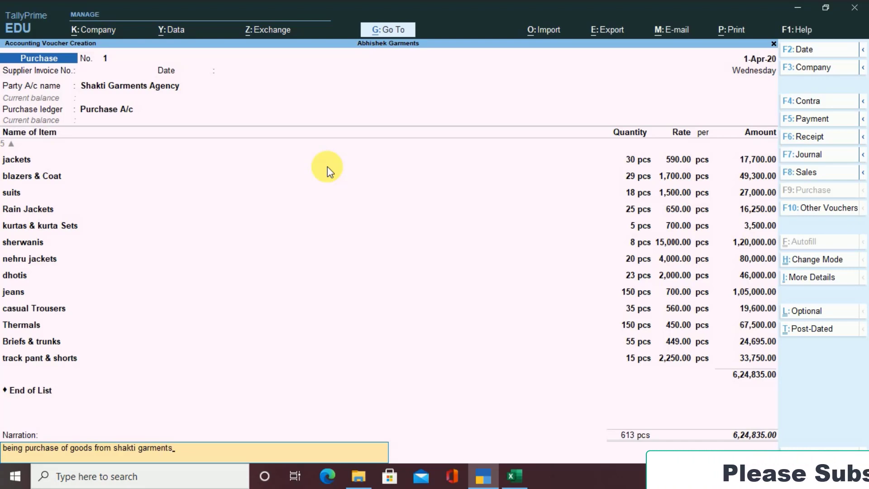
key(Return)
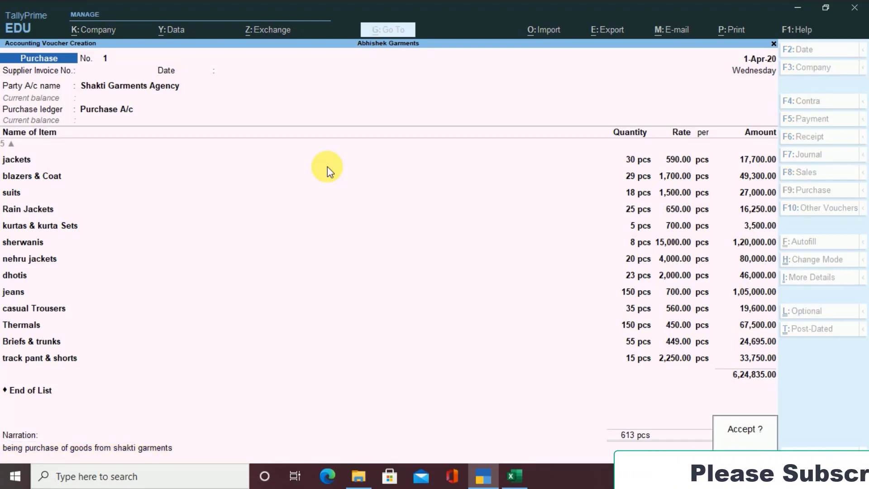
key(Return)
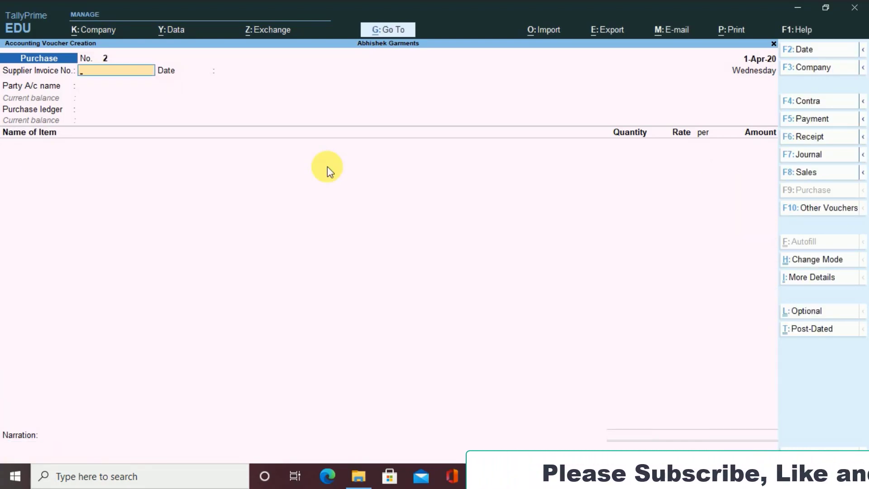
Leave voucher entry and open the Balance Sheet in its detailed view
key(alt+Tab)
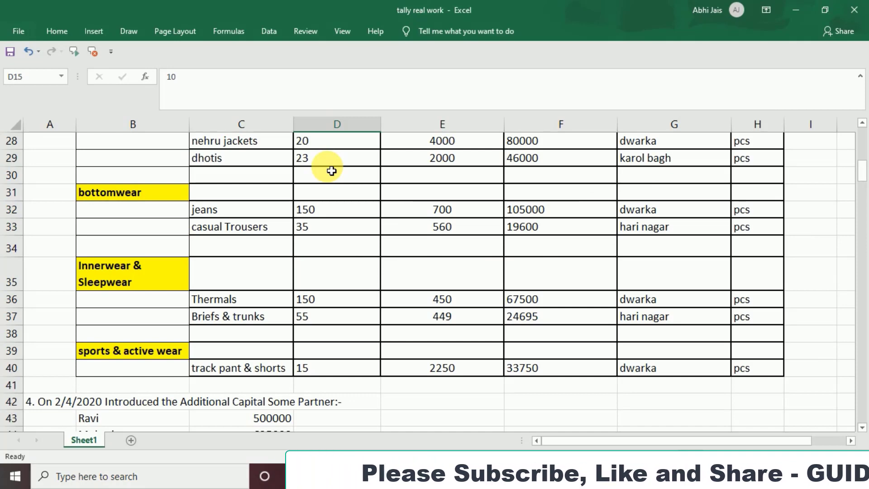
key(alt+Tab)
key(Escape)
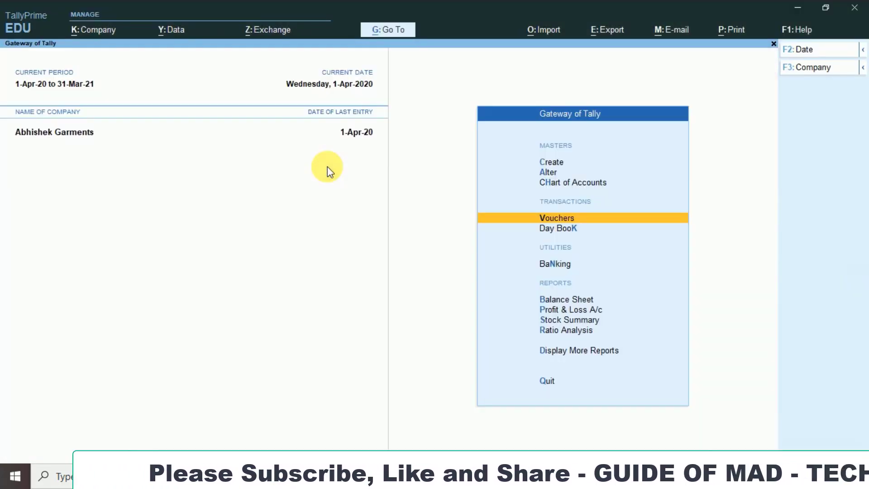
key(Down)
key(Down)
key(Down)
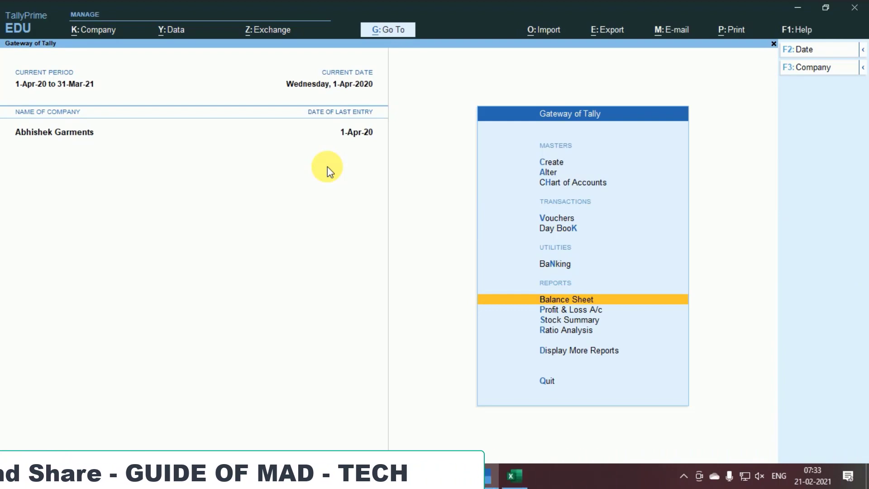
key(Return)
key(alt+F5)
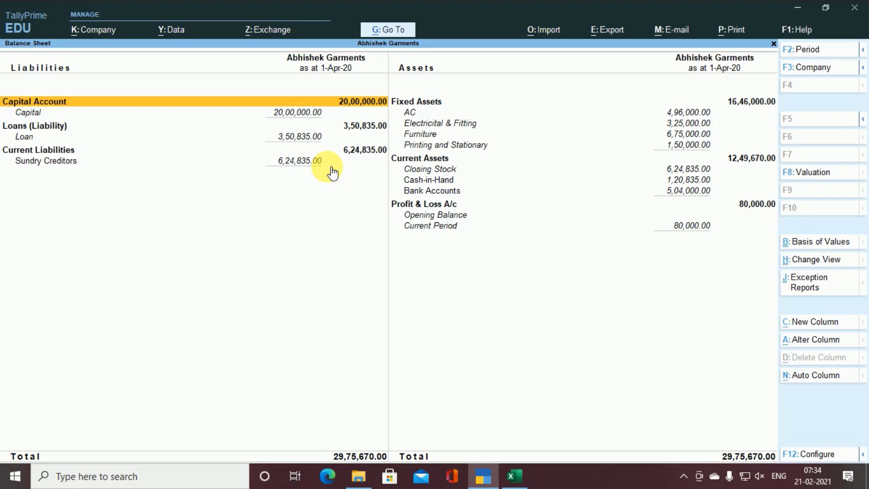
Open the stock summary behind Closing Stock under Current Assets in the Balance Sheet
key(Right)
key(Down)
key(Down)
key(Down)
key(Down)
key(Down)
key(Down)
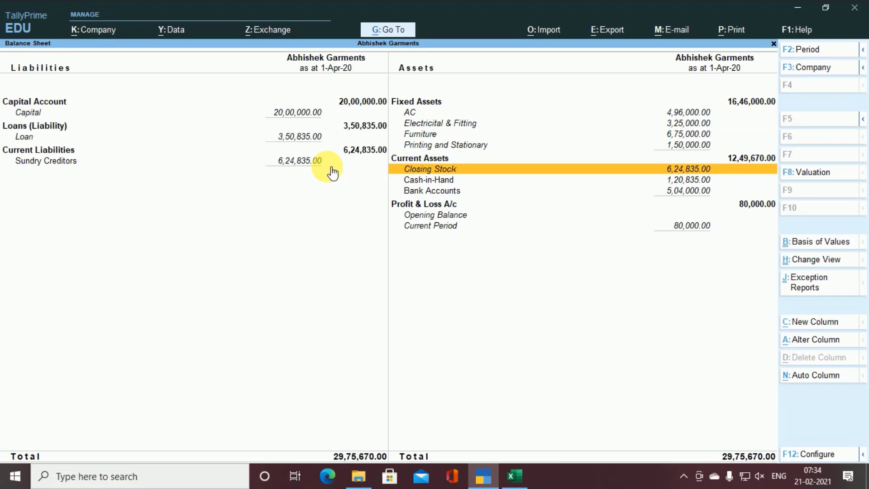
key(Return)
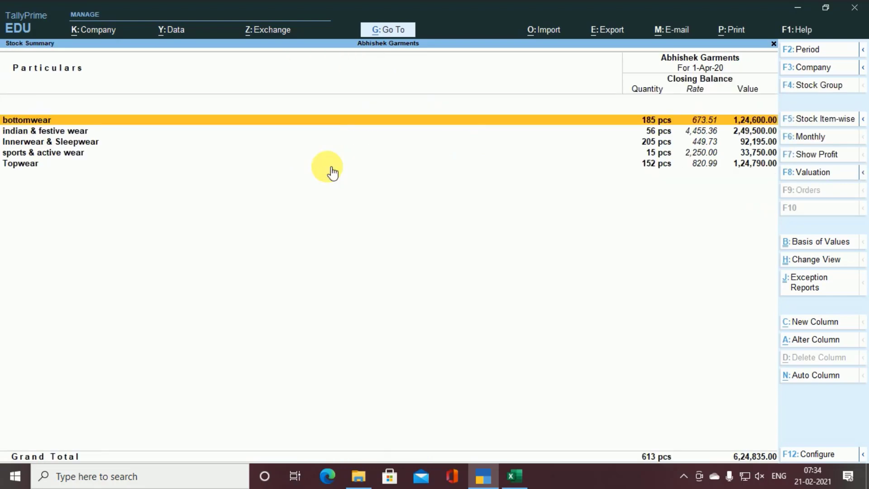
Review each stock group's closing quantity, rate and value, and return to the Balance Sheet
key(Down)
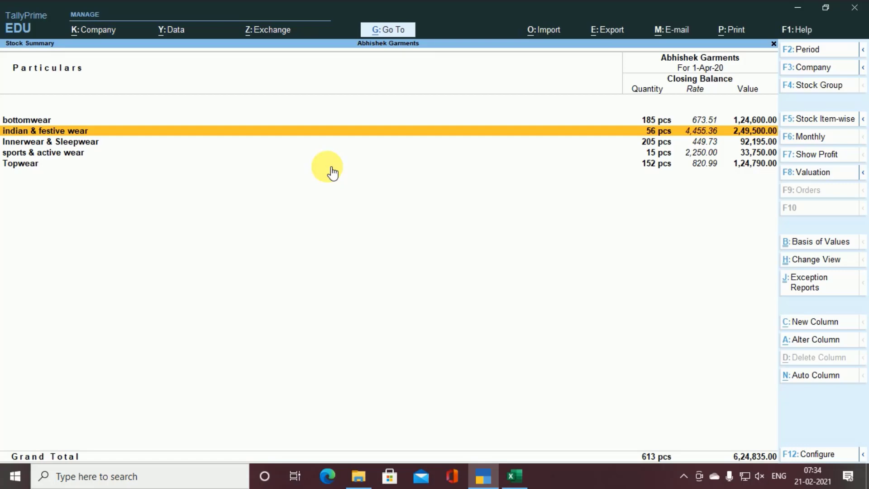
key(Down)
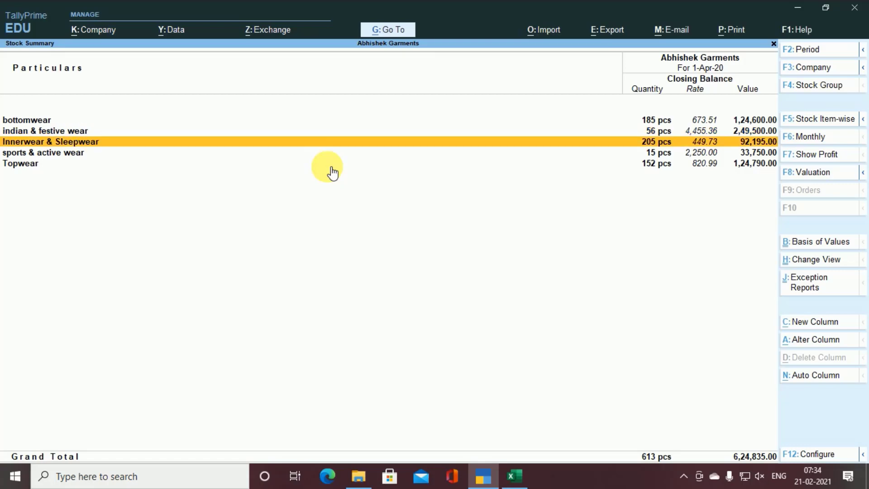
key(Down)
key(Down)
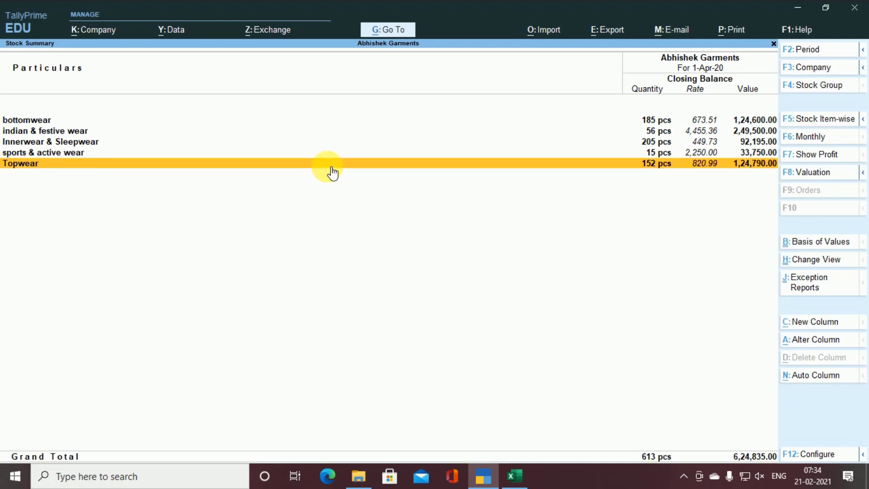
key(Escape)
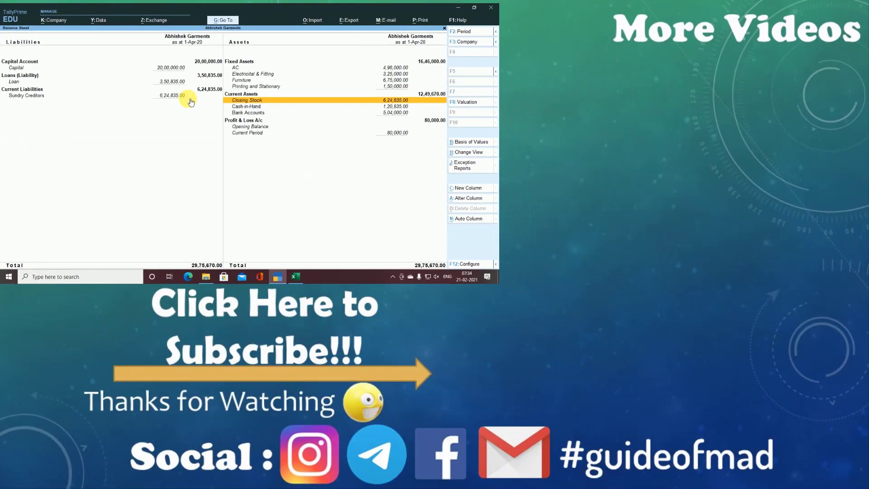